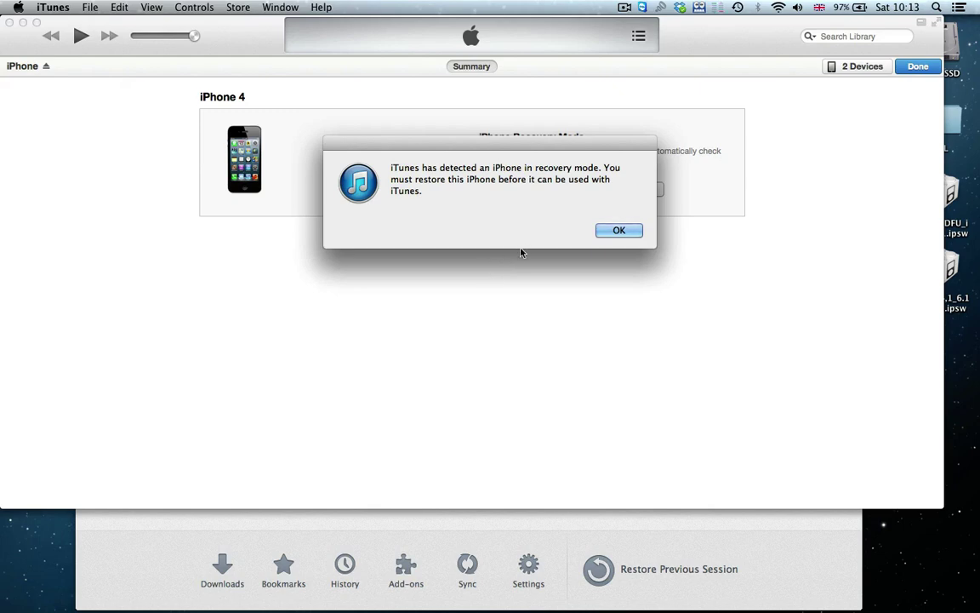
- Dismiss the iPhone recovery mode alert in iTunes and switch to Firefox
left_click_drag(491, 143, 496, 229)
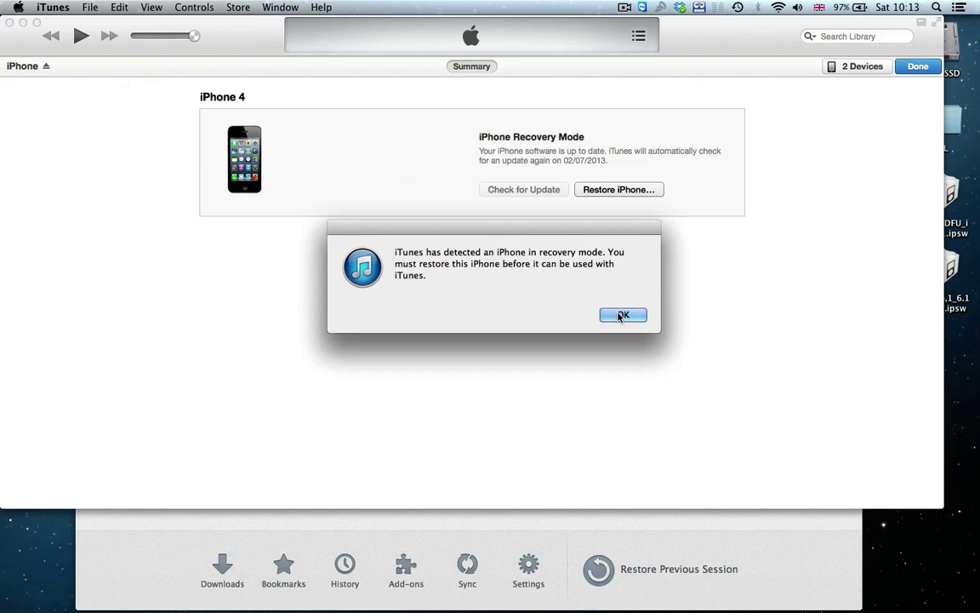
left_click(621, 316)
key("super+Tab")
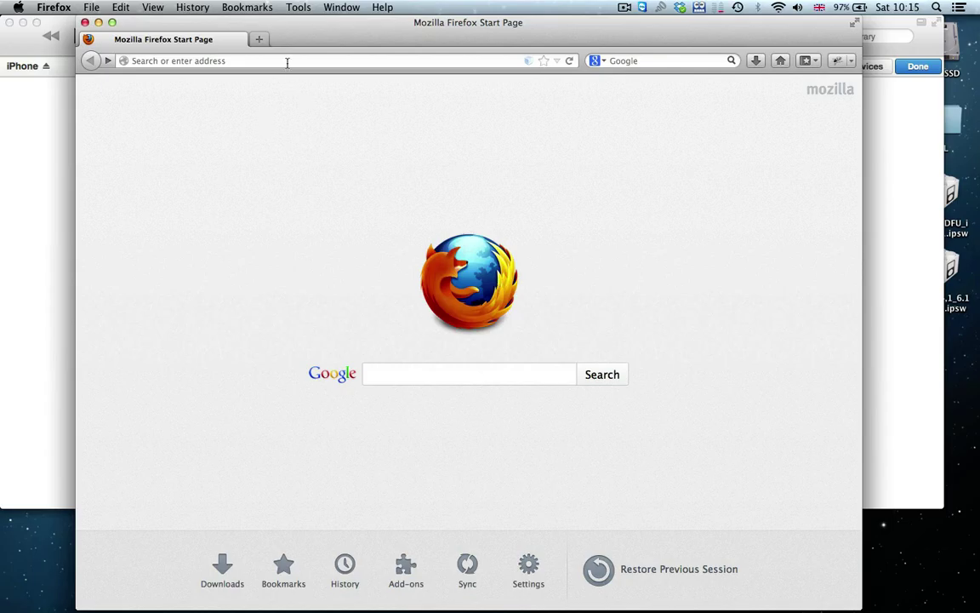
left_click(388, 376)
type("r")
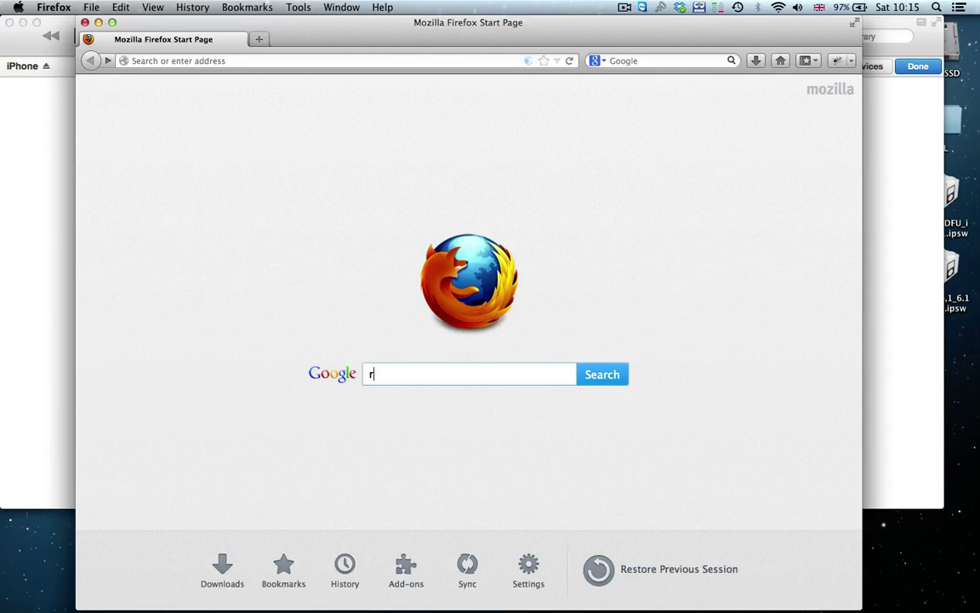
type("edsn0w")
key("Return")
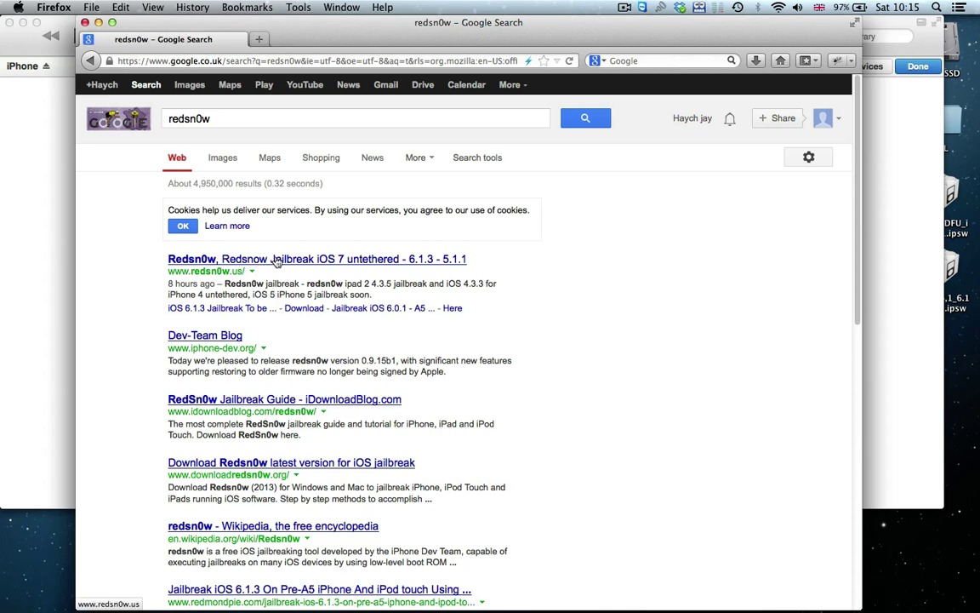
left_click(277, 260)
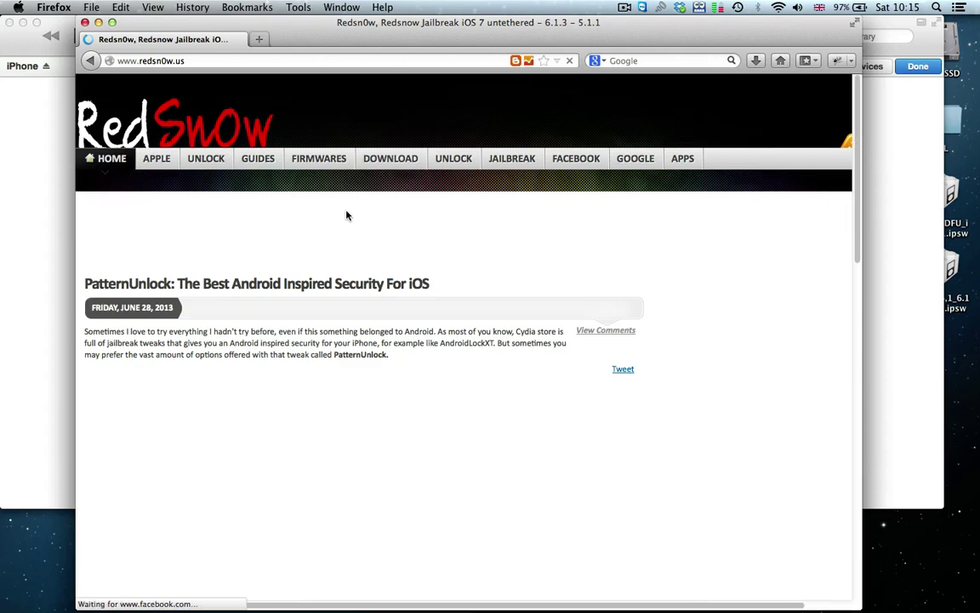
left_click(394, 168)
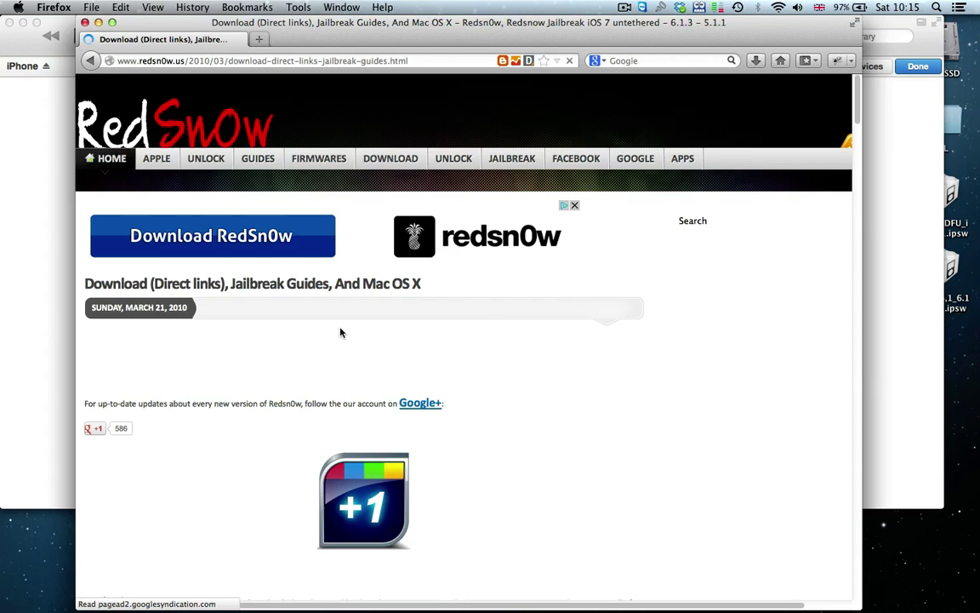
- Download the OS X version of redsn0w 0.9.15b3 and save the redsn0w_mac_0.9.15b3.zip file
scroll(333, 396, "down", 15)
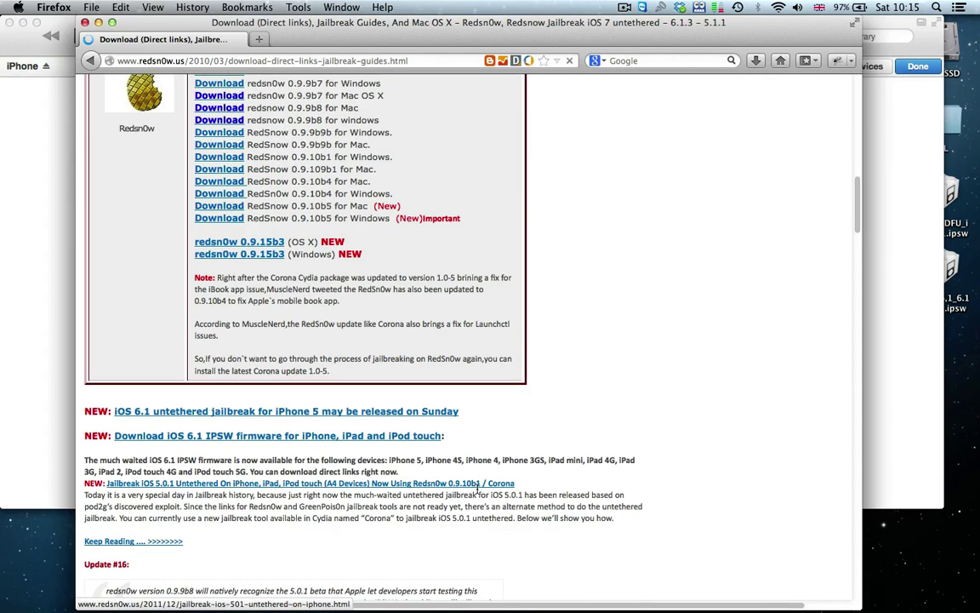
scroll(479, 489, "down", 5)
scroll(431, 340, "up", 2)
scroll(431, 331, "up", 3)
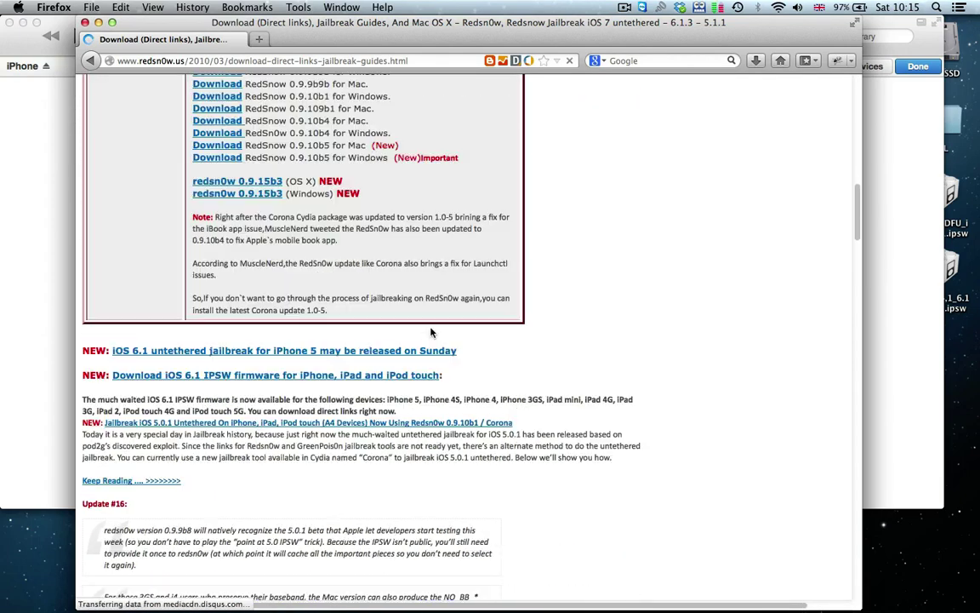
scroll(431, 331, "up", 3)
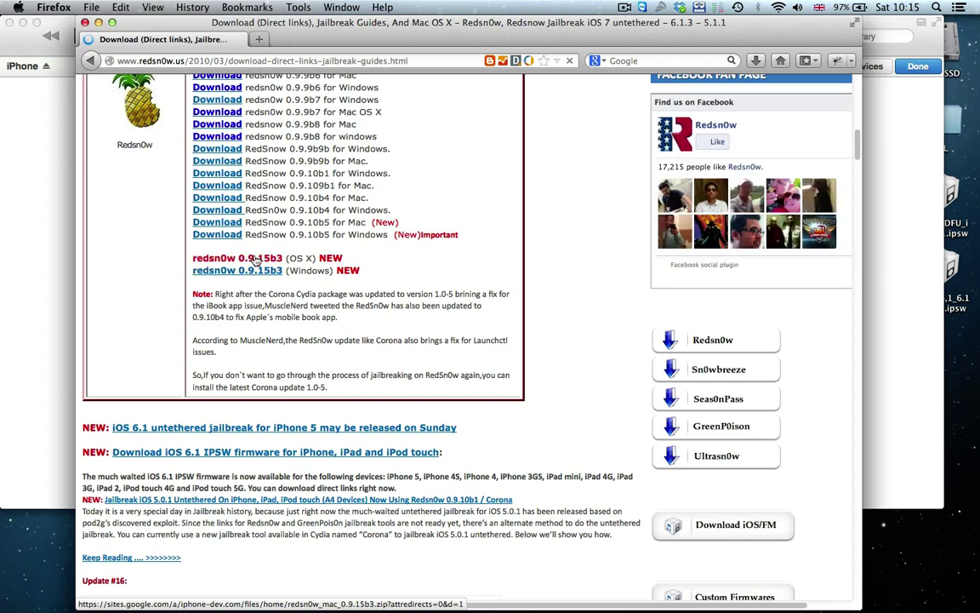
left_click(255, 259)
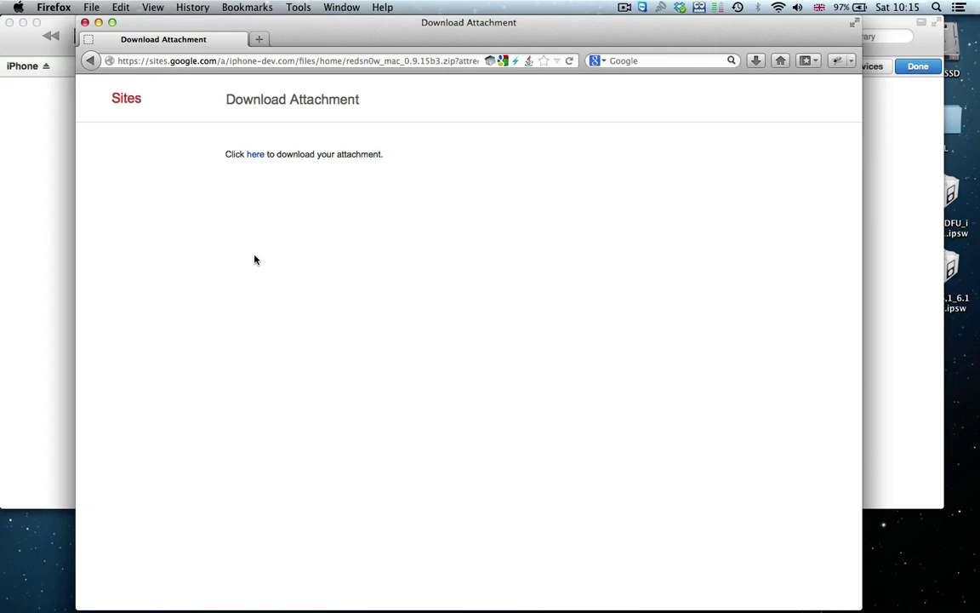
left_click(256, 157)
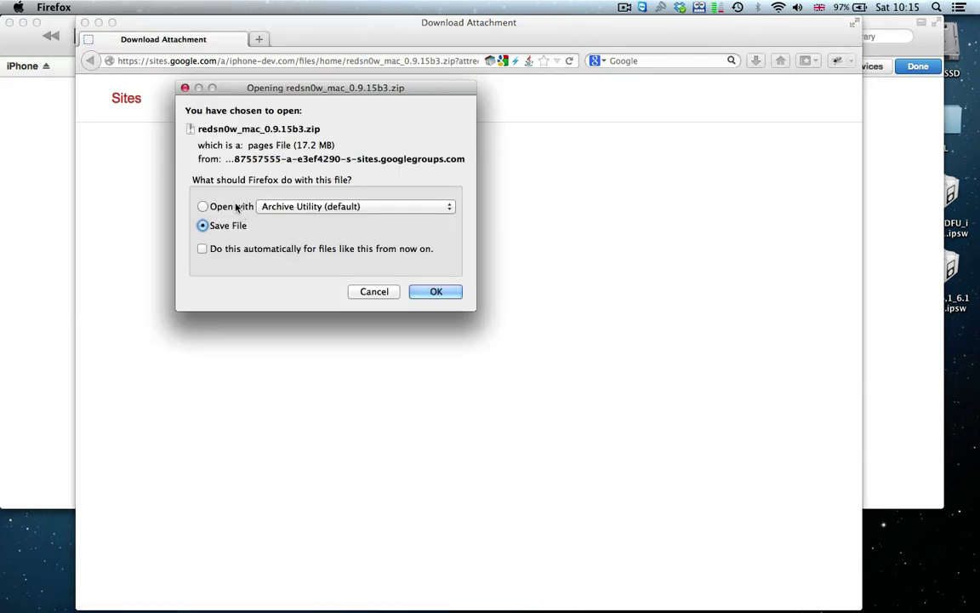
left_click(451, 292)
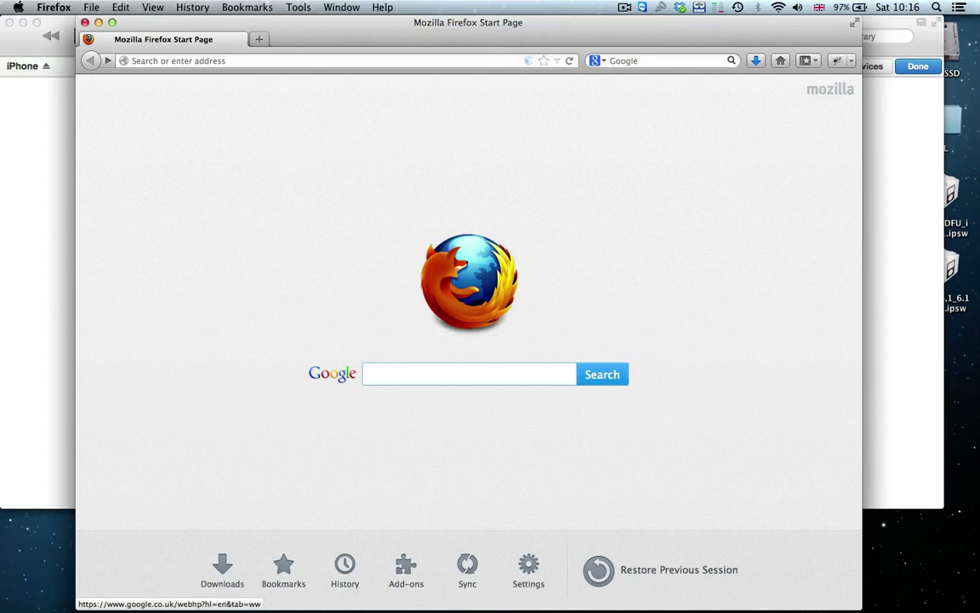
- Search Google for "iPhone 4 ipsw" and open the "iPhone, iPod, iPad and Firmware/Software Download" result
type("iPhone 4 ipsw")
key("Return")
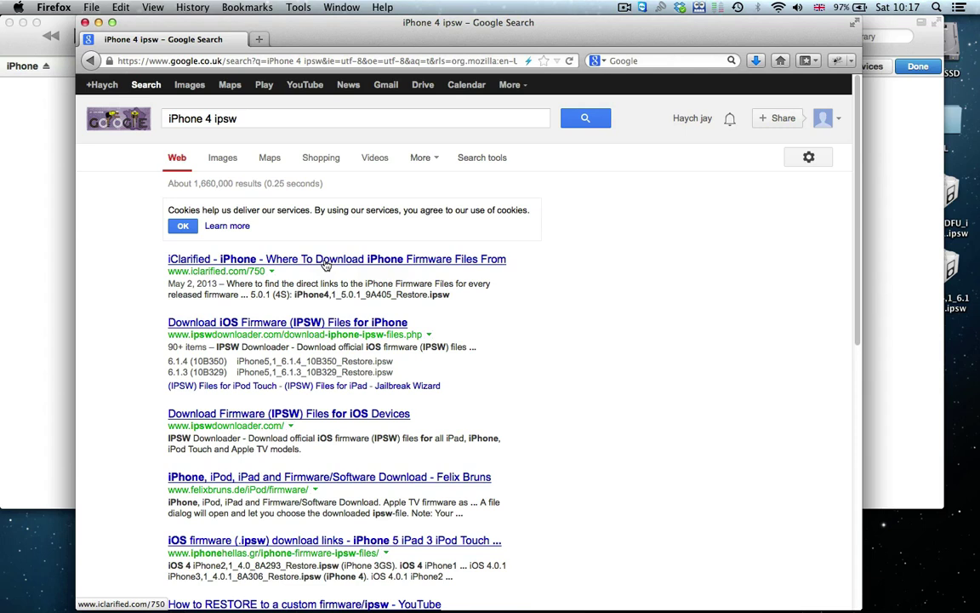
scroll(291, 308, "down", 1)
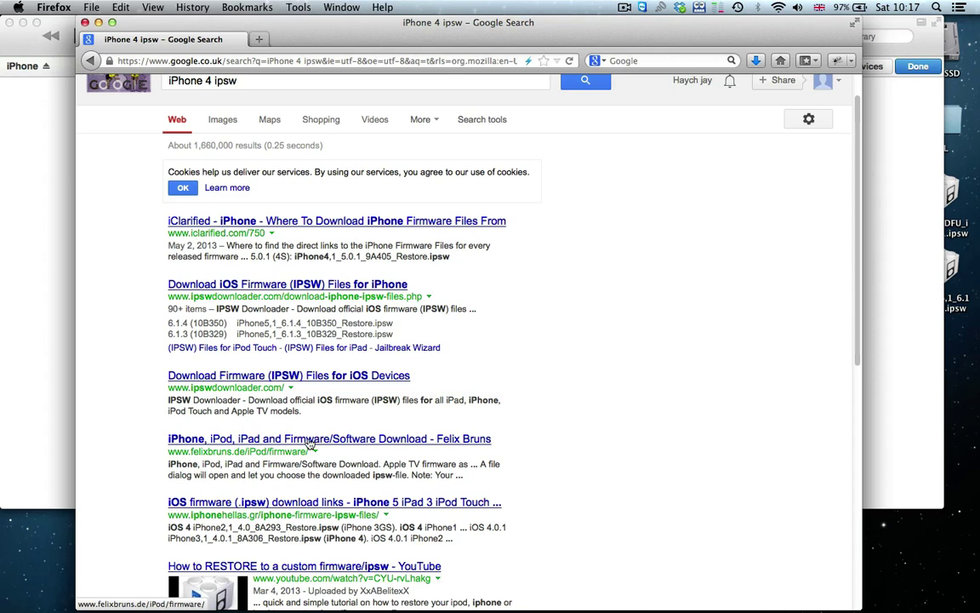
left_click(310, 442)
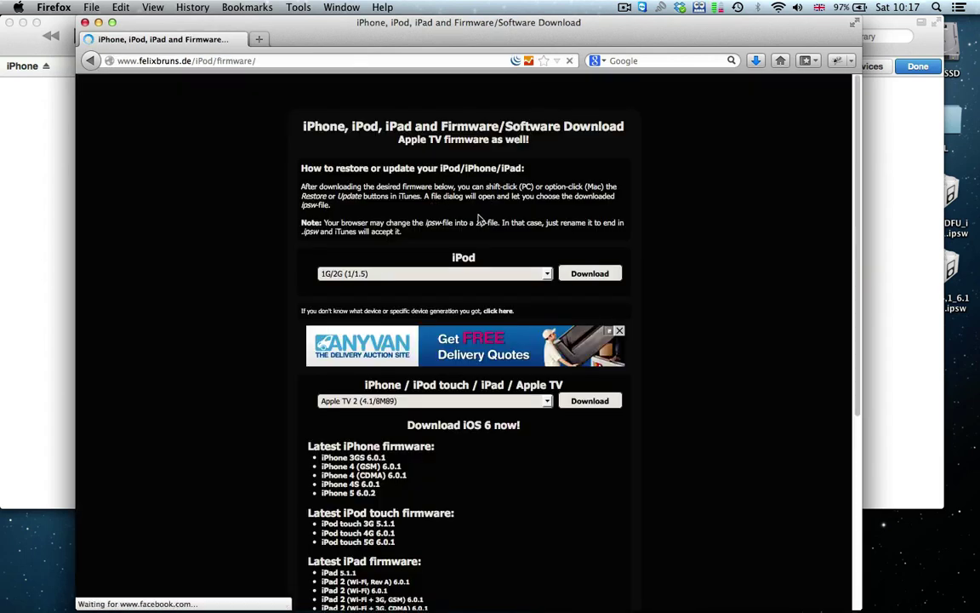
- Choose the iPhone 4 (GSM) (6.1.3/10B329) firmware in the iPhone / iPod touch / iPad / Apple TV section
scroll(451, 238, "down", 1)
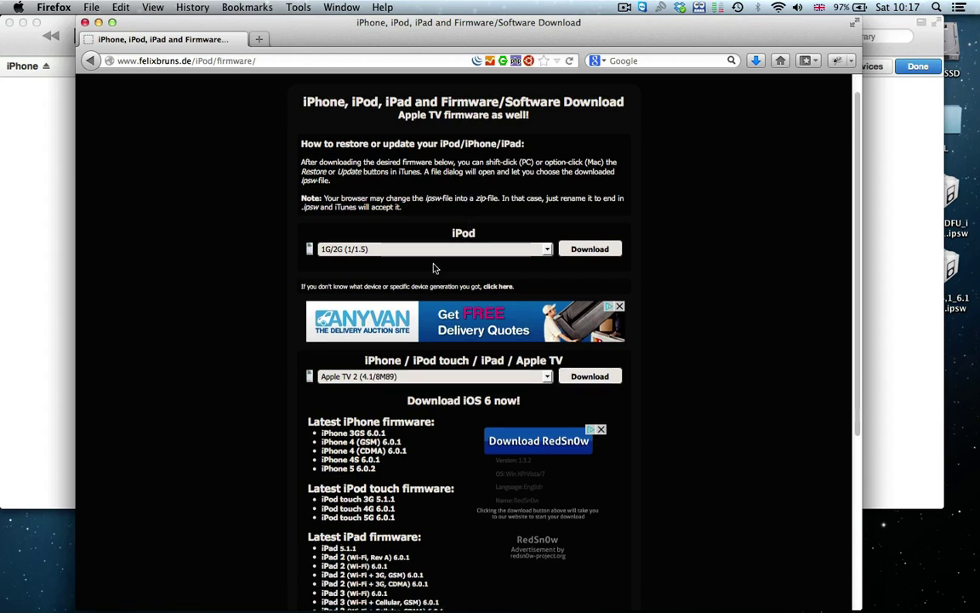
left_click(432, 375)
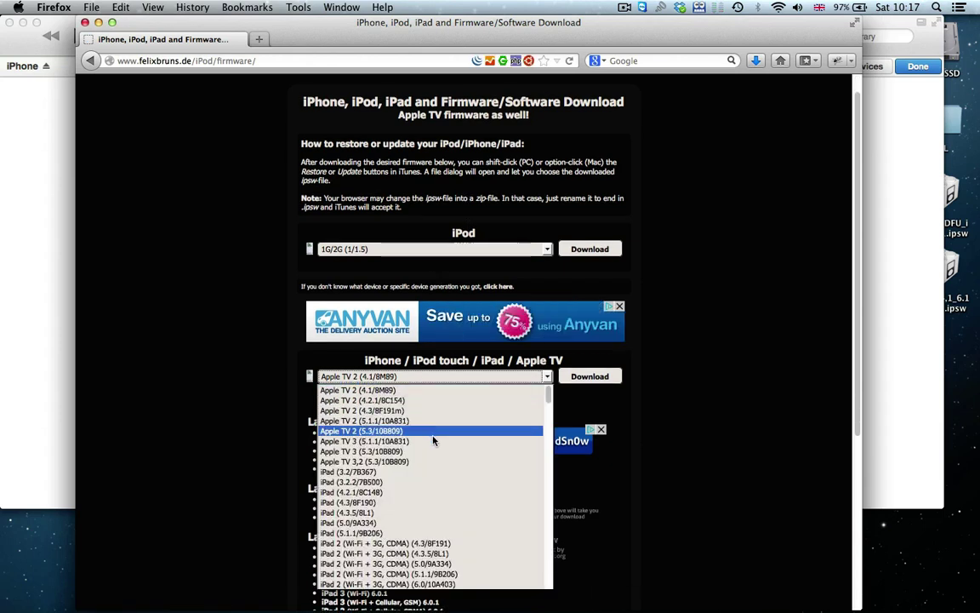
scroll(436, 463, "down", 2)
scroll(435, 463, "down", 8)
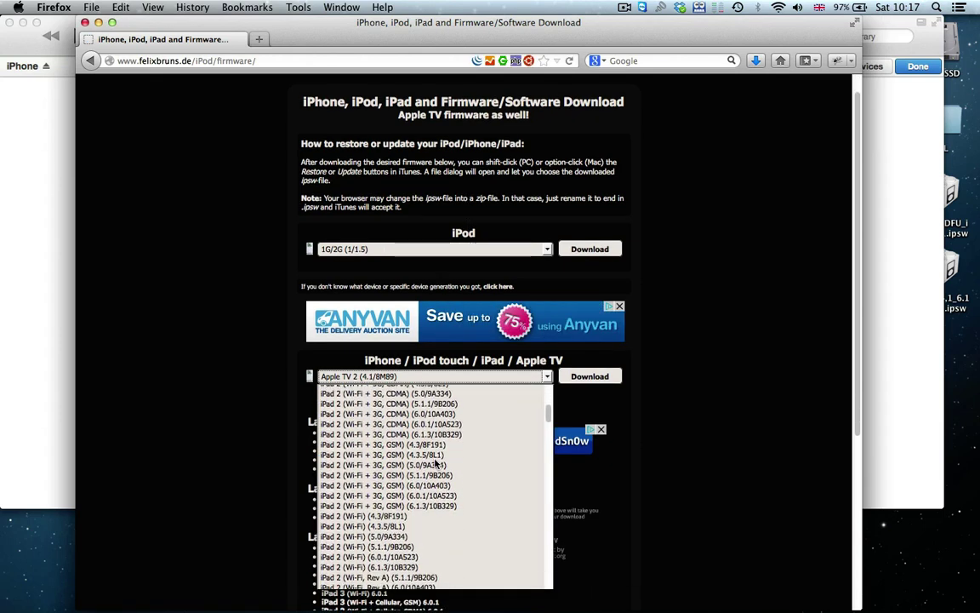
scroll(434, 463, "down", 12)
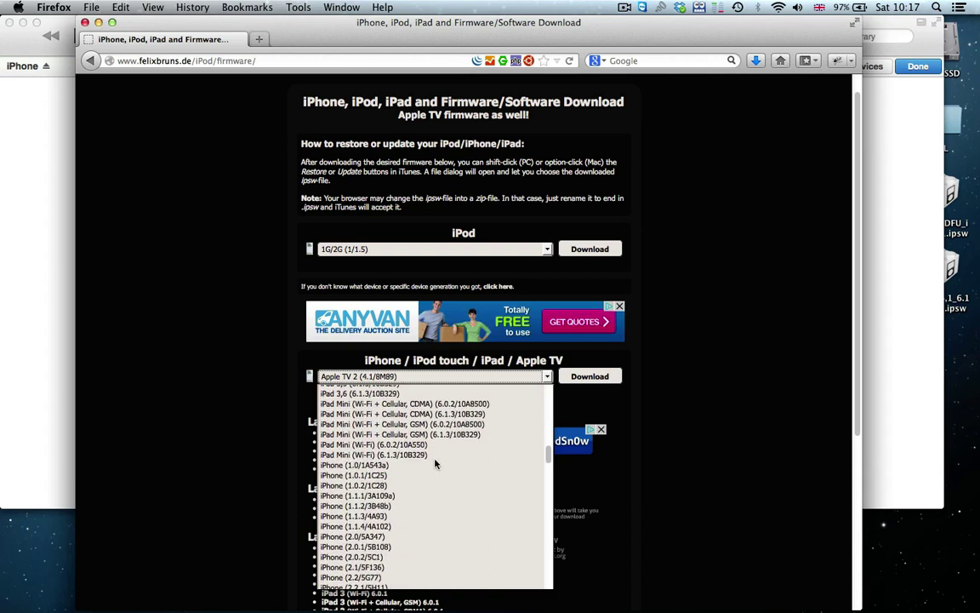
scroll(434, 463, "down", 10)
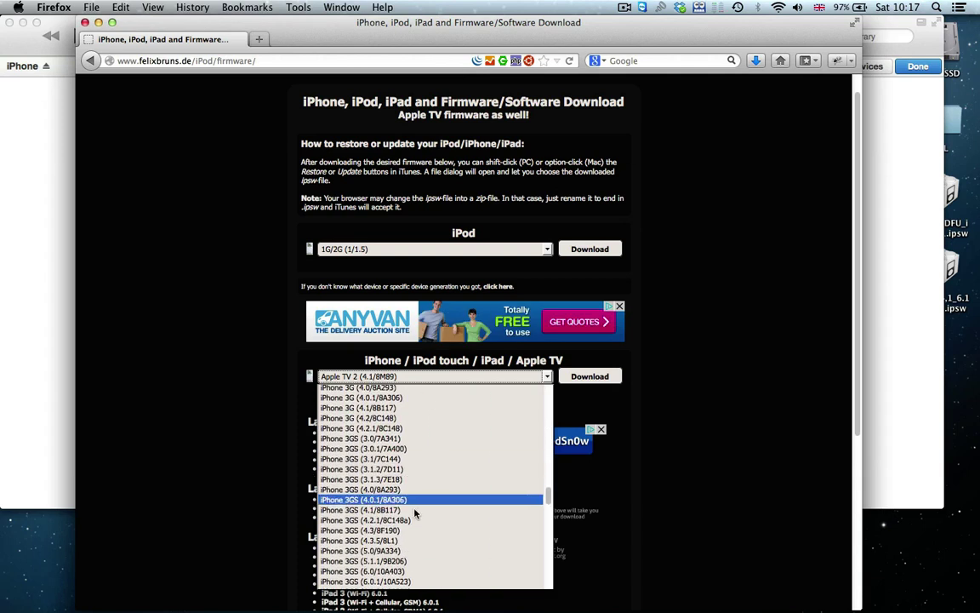
scroll(415, 516, "down", 1)
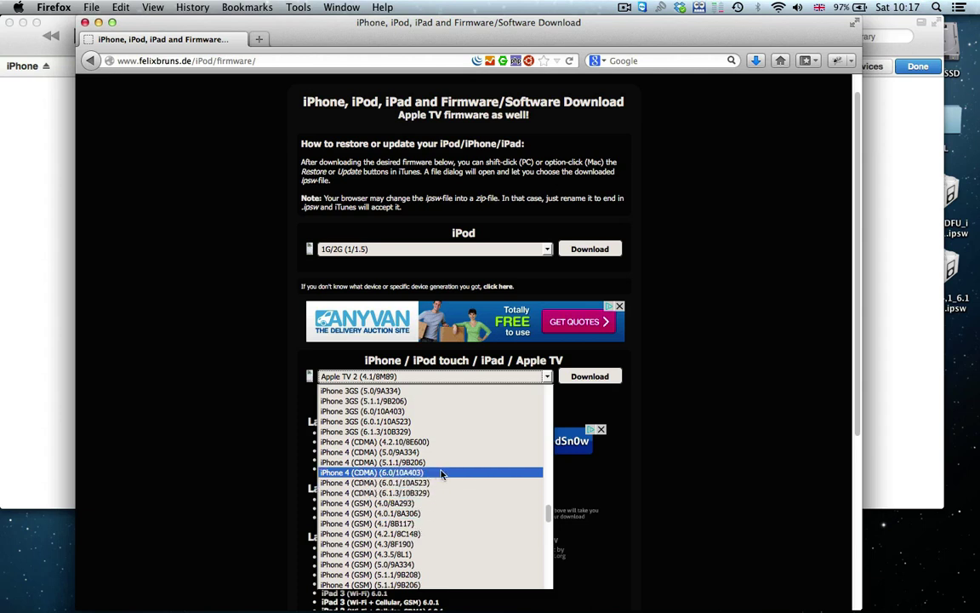
scroll(430, 527, "down", 3)
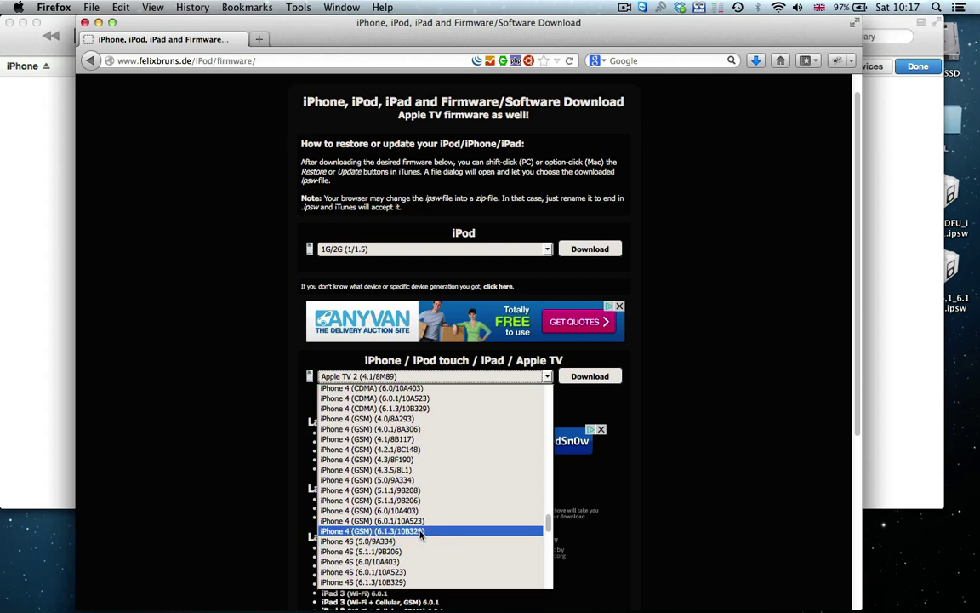
left_click(421, 530)
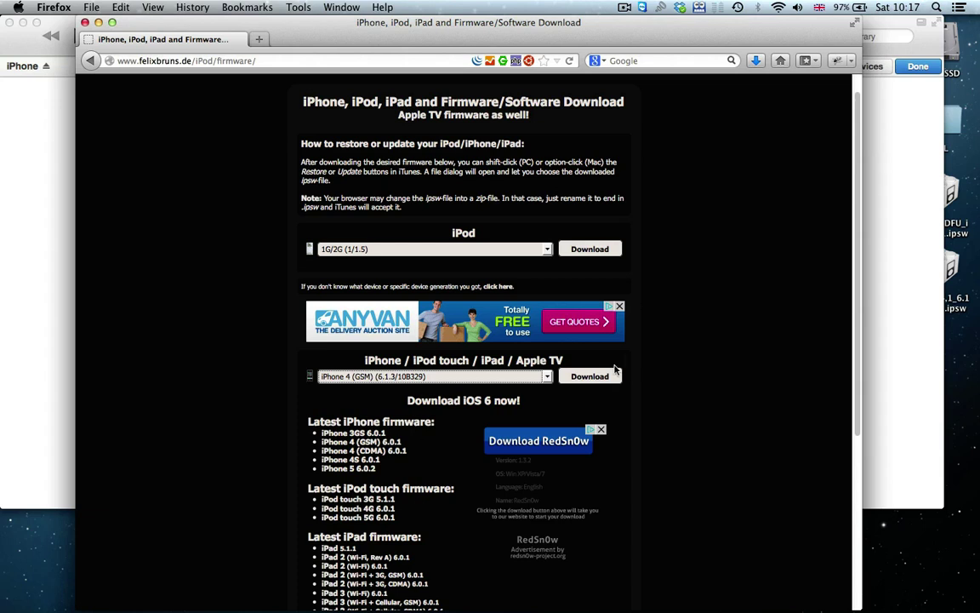
- Start saving iPhone3,1_6.1.3_10B329_Restore.ipsw, then cancel that download
left_click(595, 375)
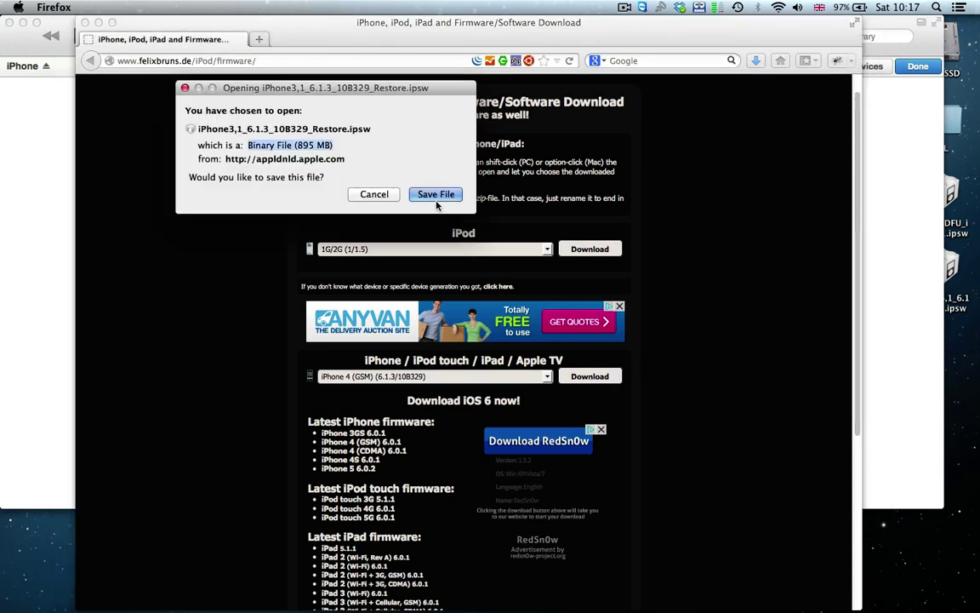
left_click(436, 197)
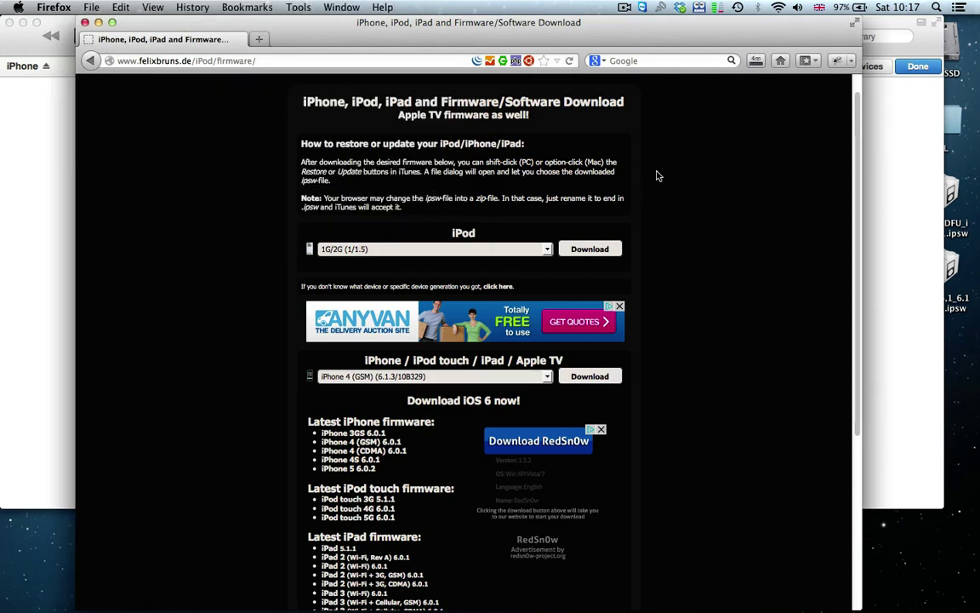
left_click(756, 61)
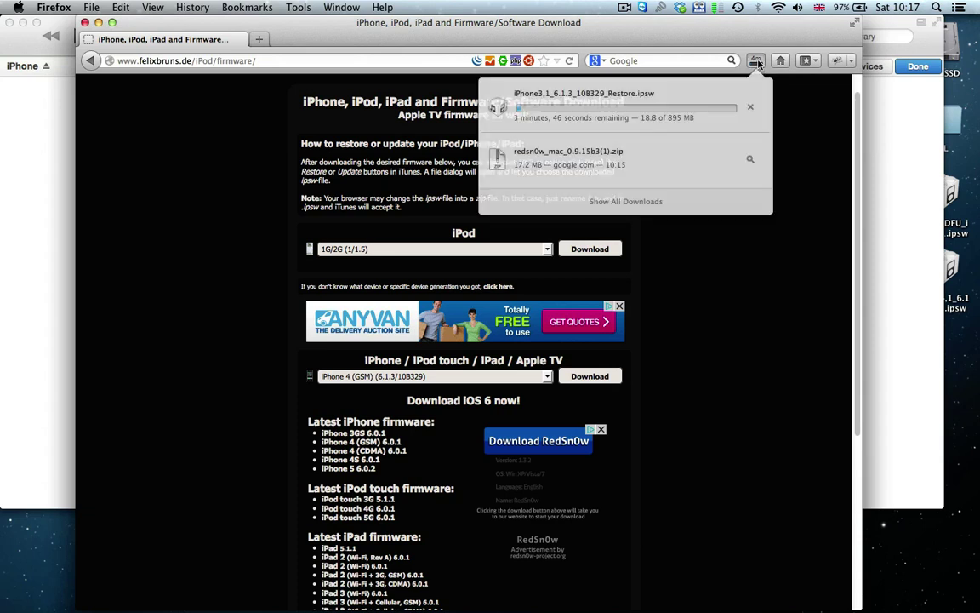
left_click(750, 106)
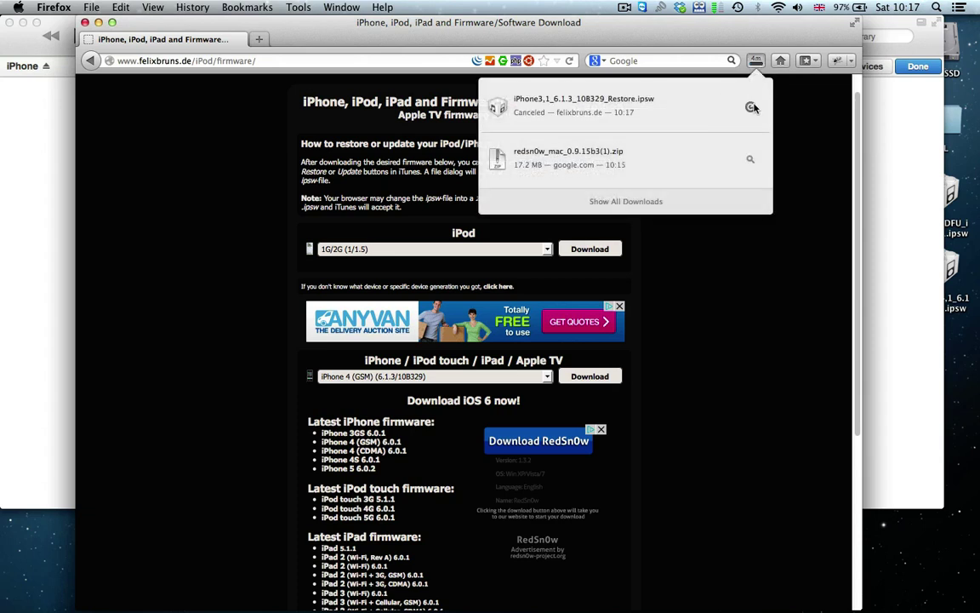
- Minimize the browser window and extract the downloaded redsn0w zip archive on the desktop
left_click(98, 23)
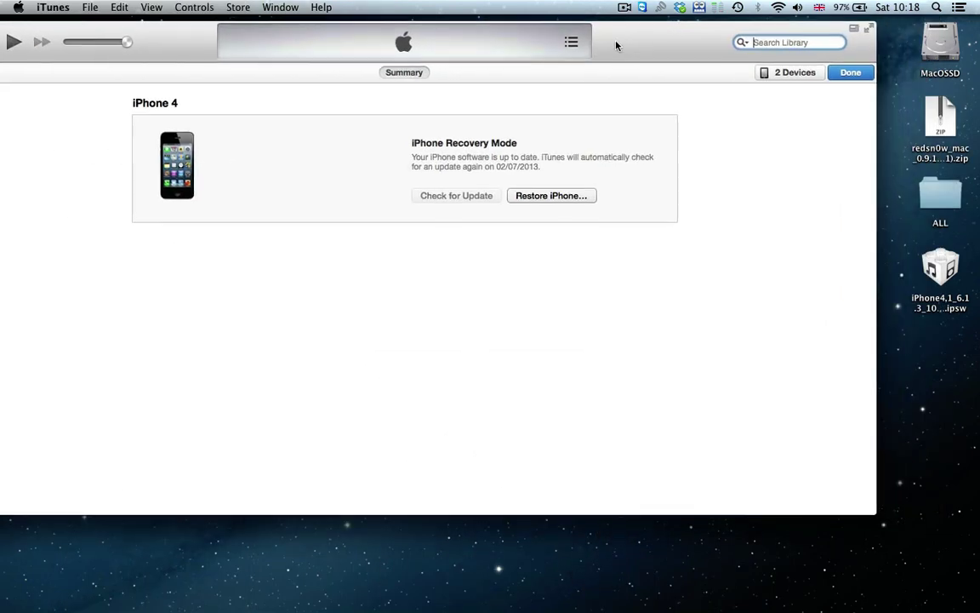
left_click(944, 269)
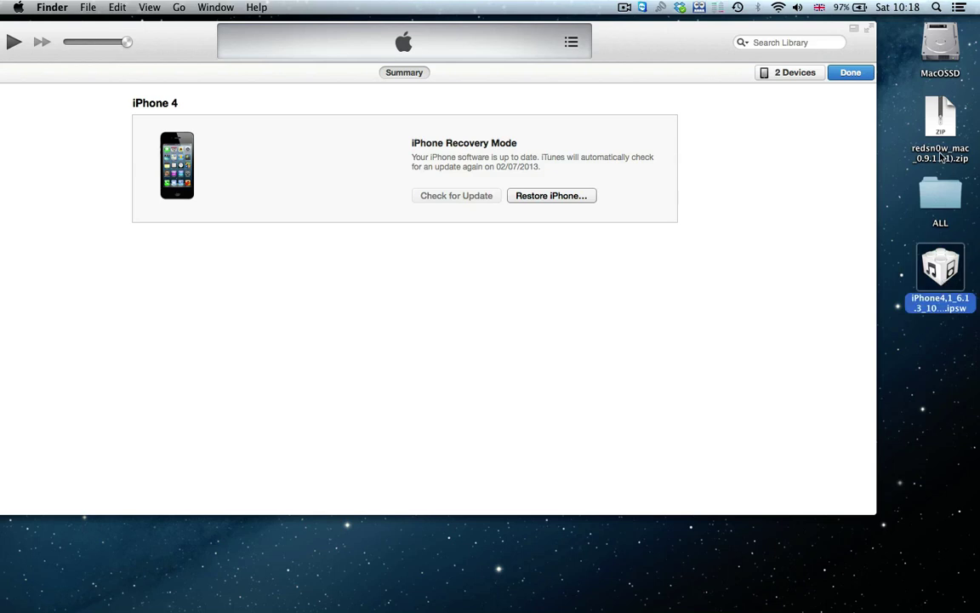
left_click(941, 119)
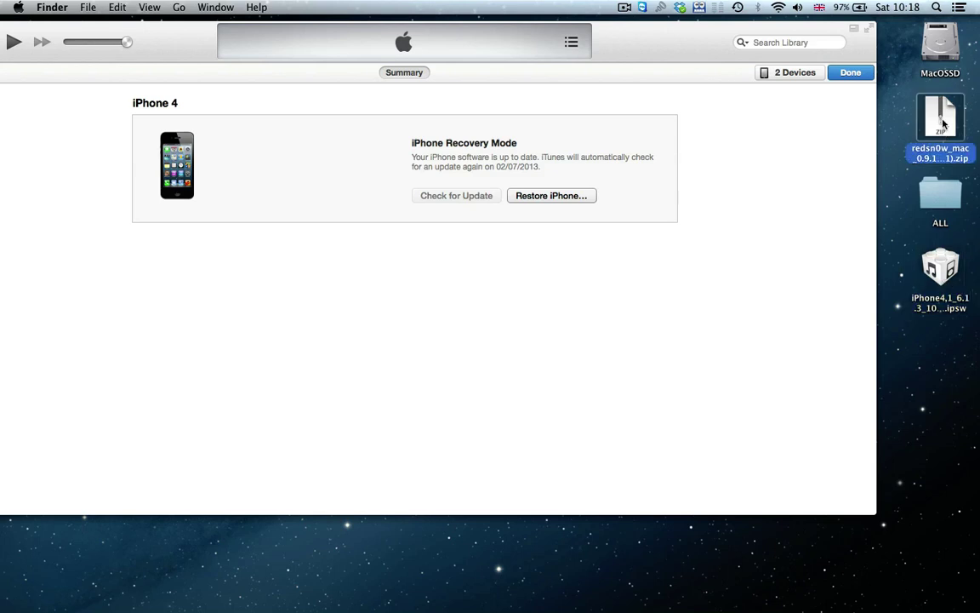
double_click(942, 122)
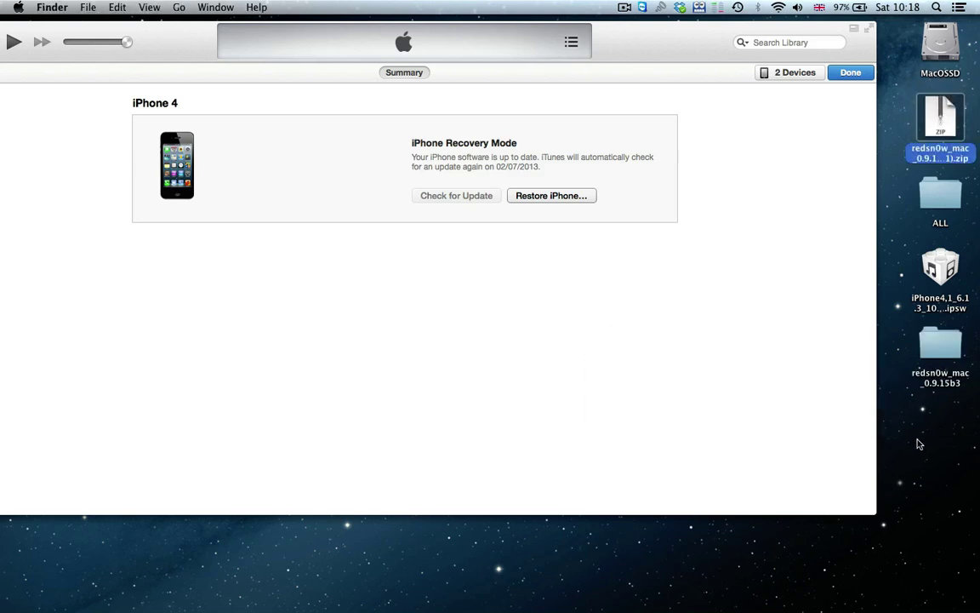
- Open the redsn0w_mac_0.9.15b3 folder and launch the redsn0w application, allowing the downloaded app to open
double_click(936, 345)
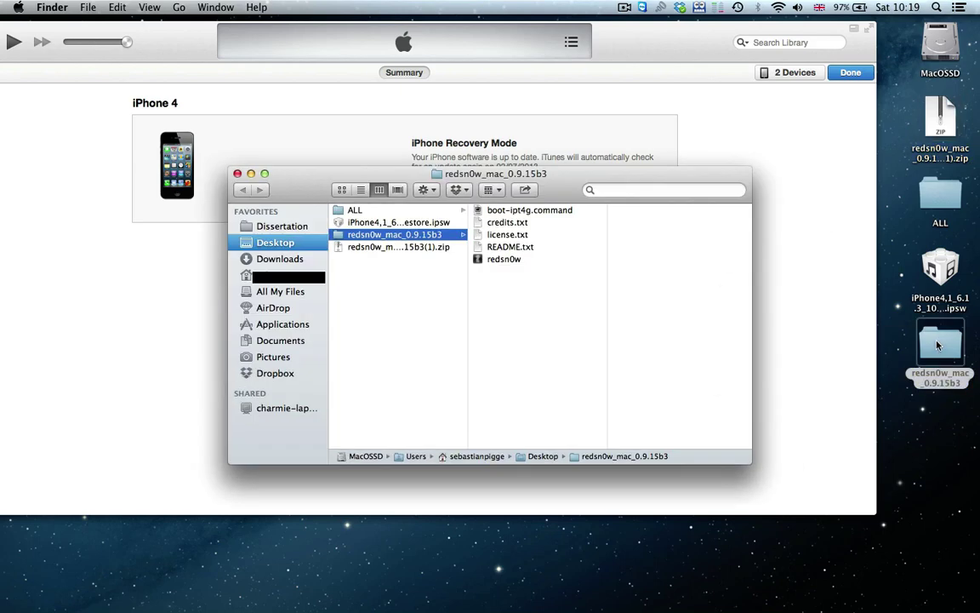
left_click(501, 260)
right_click(500, 260)
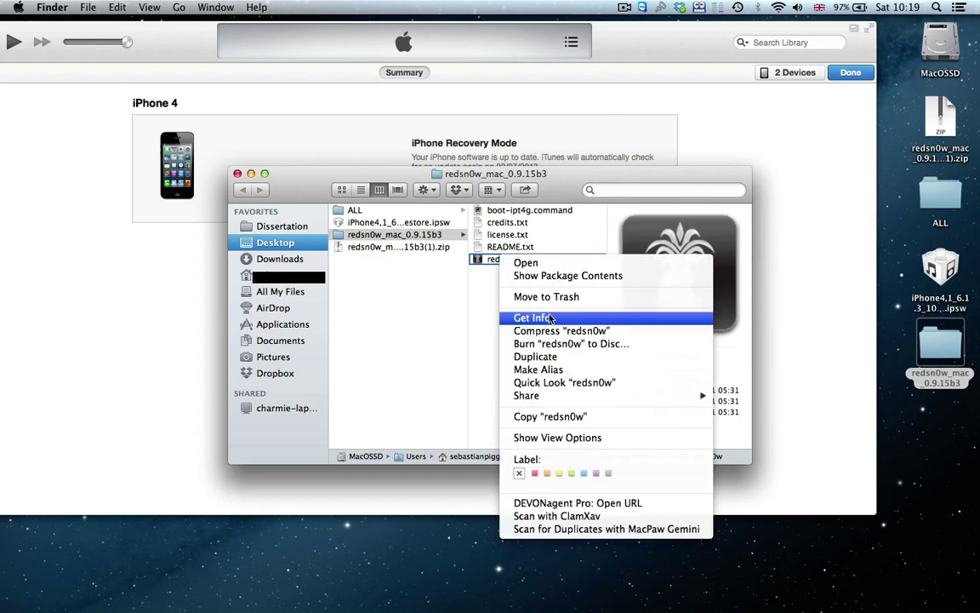
left_click(521, 263)
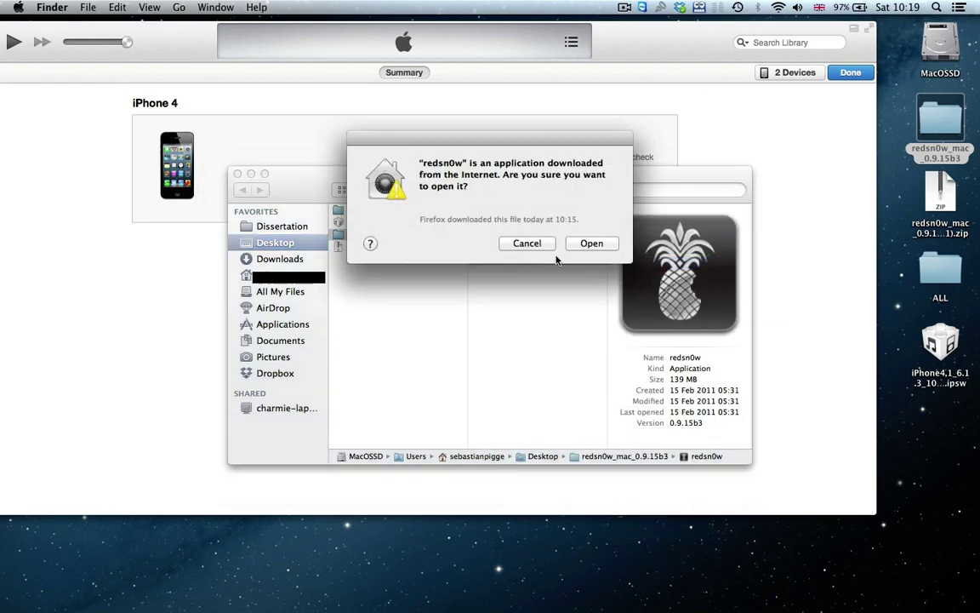
left_click(592, 244)
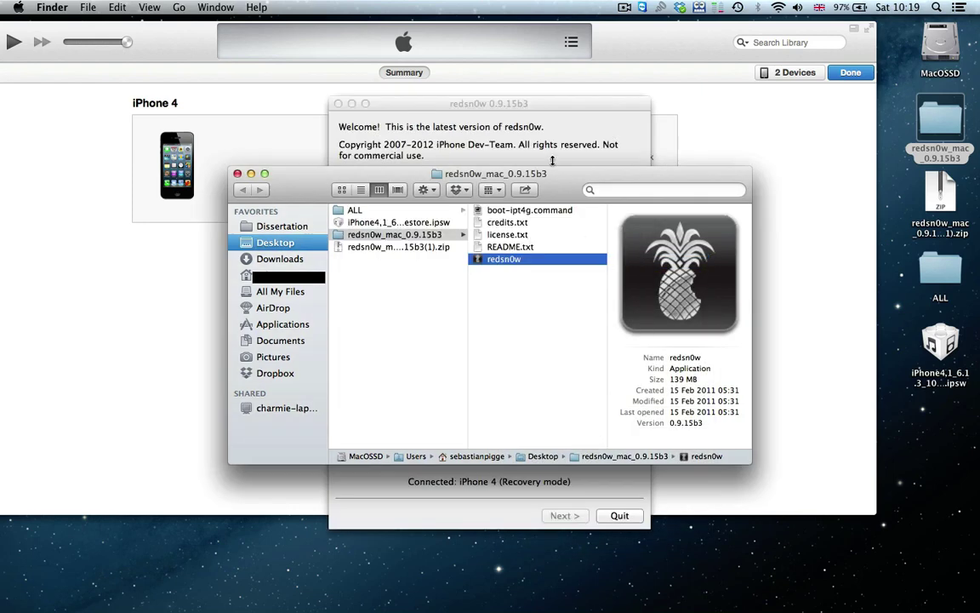
- In redsn0w, start creating a DFU IPSW from the Even more extras and accept the DFU-mode IPSW workaround notice
left_click(490, 127)
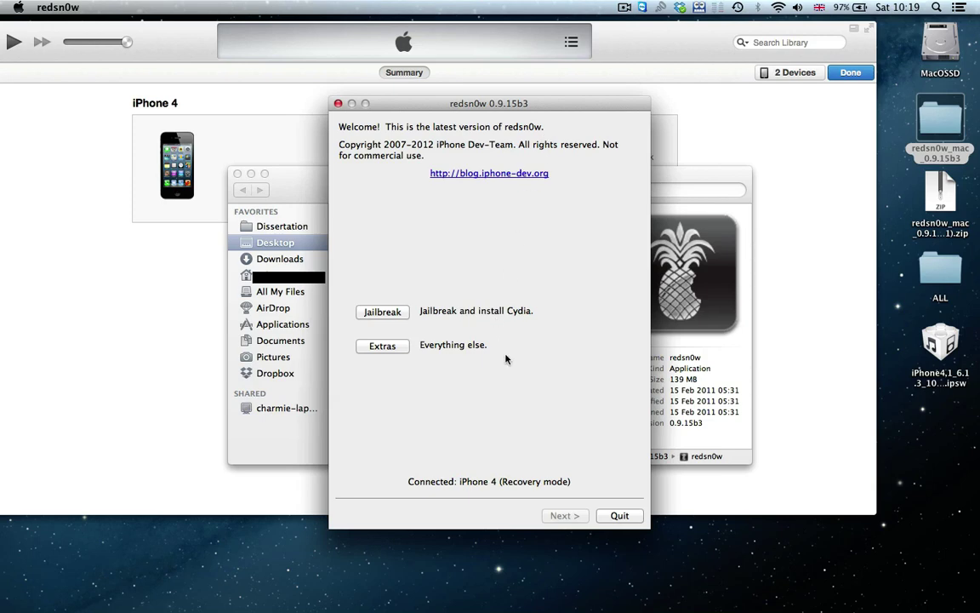
left_click(381, 346)
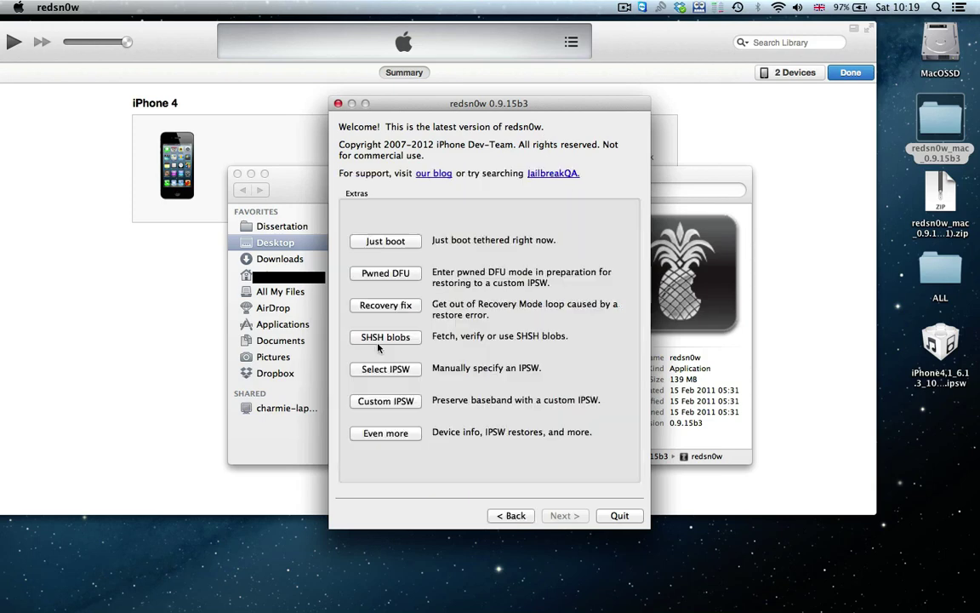
left_click(393, 434)
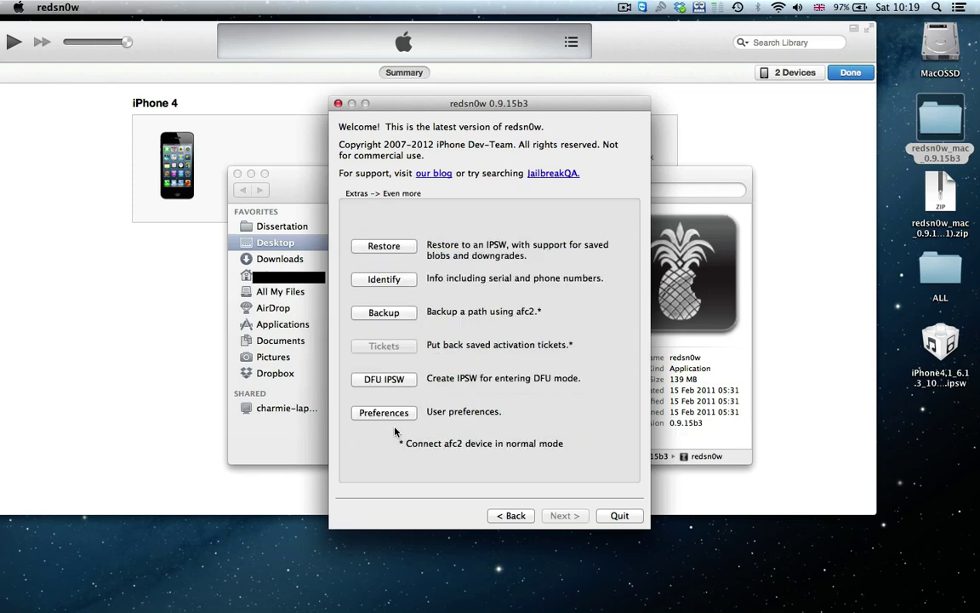
left_click(410, 382)
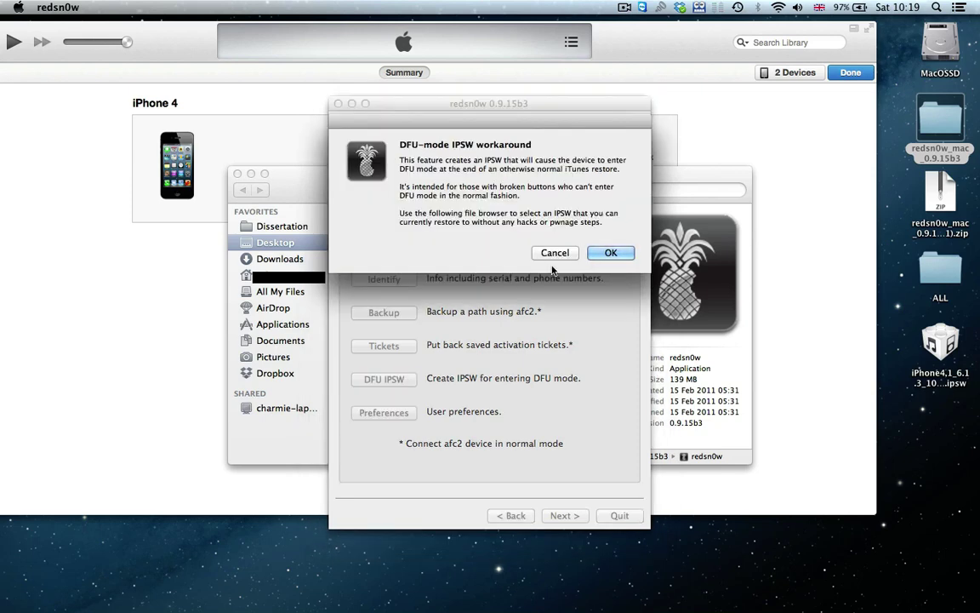
left_click(620, 256)
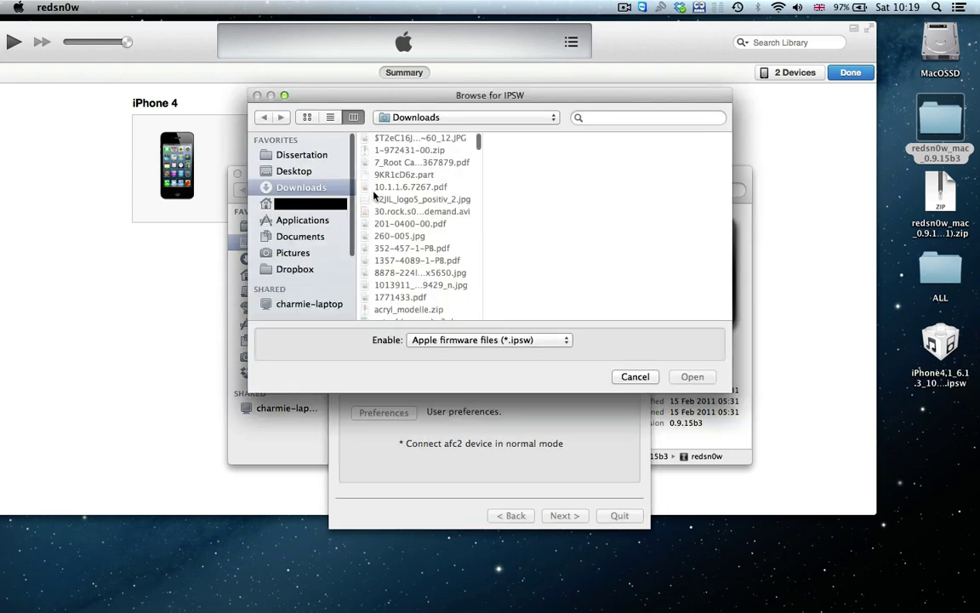
- Choose iPhone4,1_6.1.3_10B329_Restore.ipsw from the Desktop folder as the source firmware and generate the DFU IPSW
left_click(301, 171)
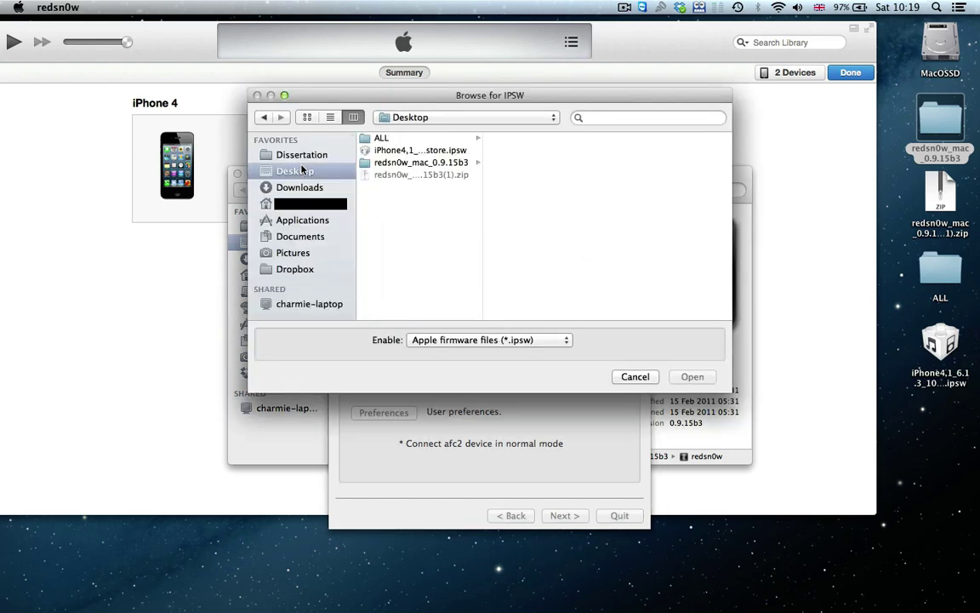
left_click(415, 152)
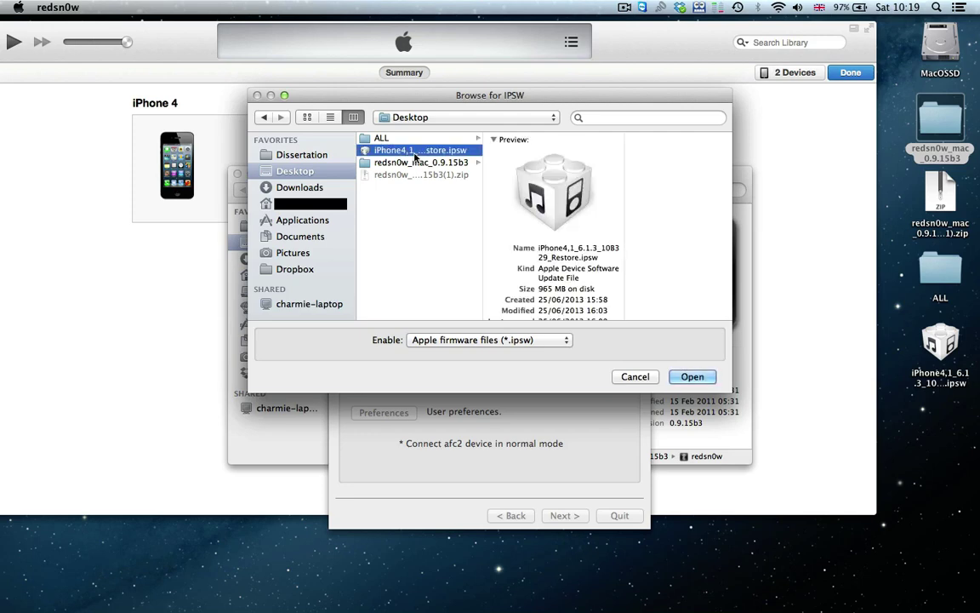
left_click(692, 377)
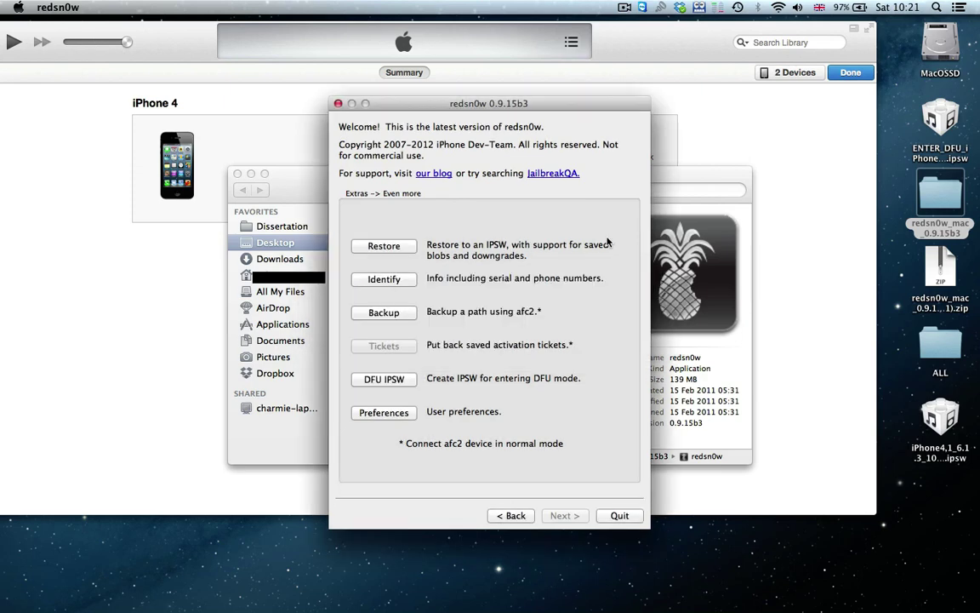
- Check the generated ENTER_DFU firmware file on the desktop against the original iPhone4,1 firmware file
left_click(941, 124)
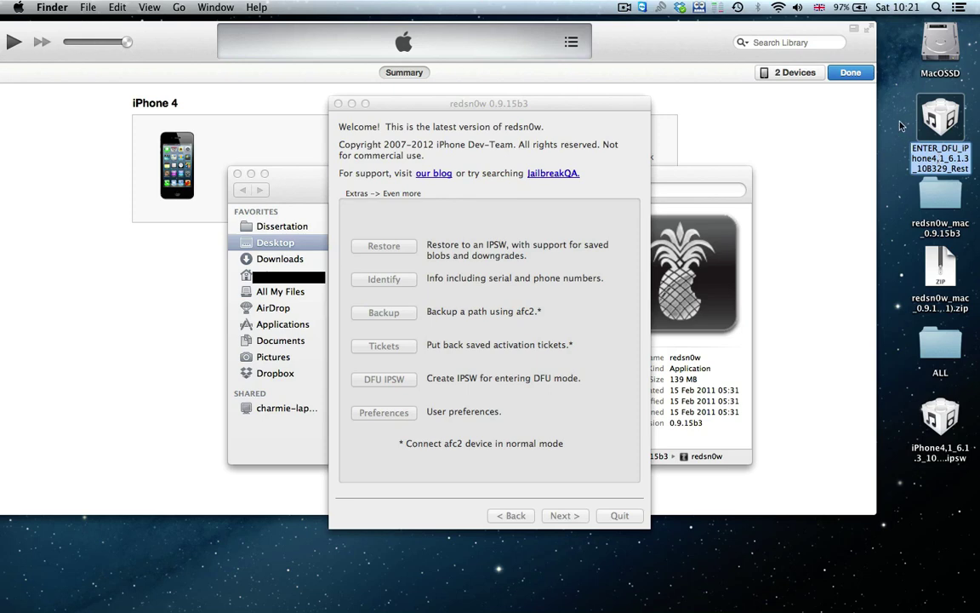
left_click(946, 121)
left_click(946, 121)
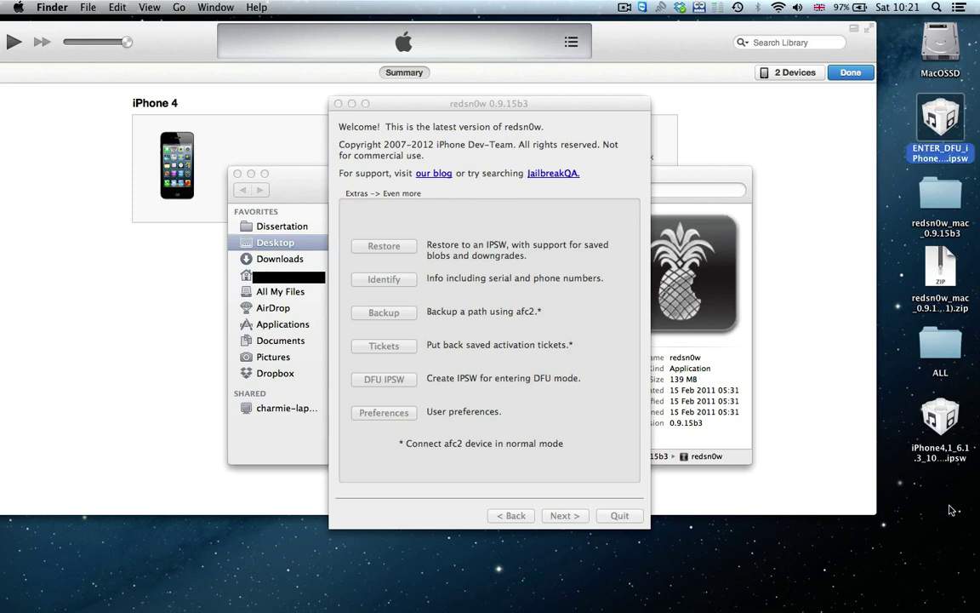
left_click(938, 416)
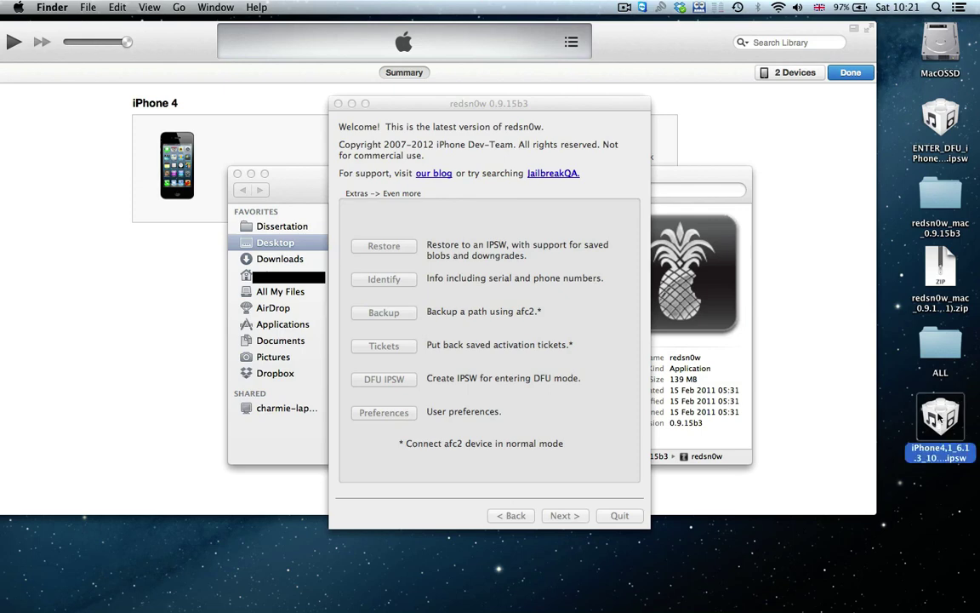
left_click(940, 119)
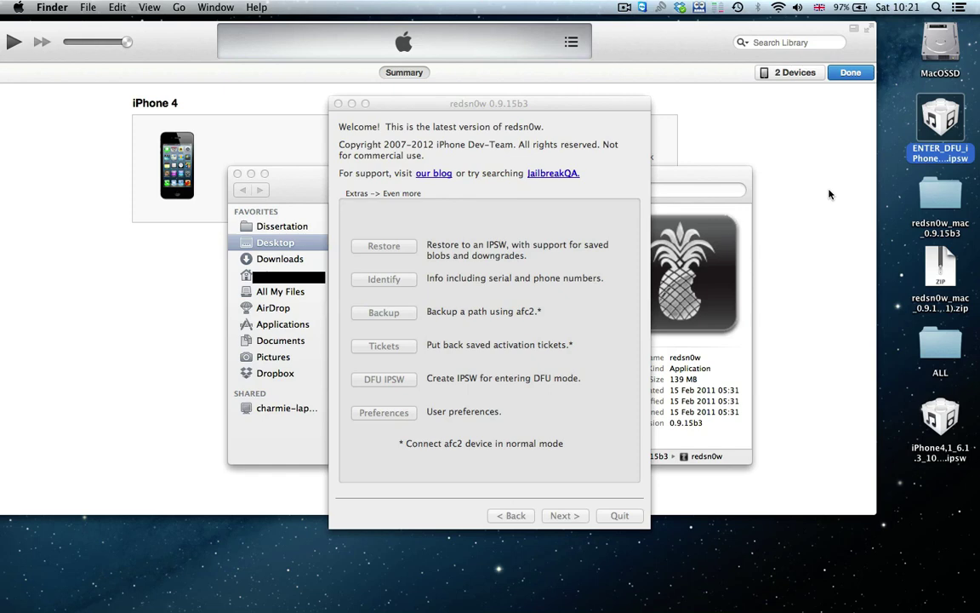
- Close the Finder and redsn0w windows and switch to iTunes with the iPhone Recovery Mode summary
left_click(238, 174)
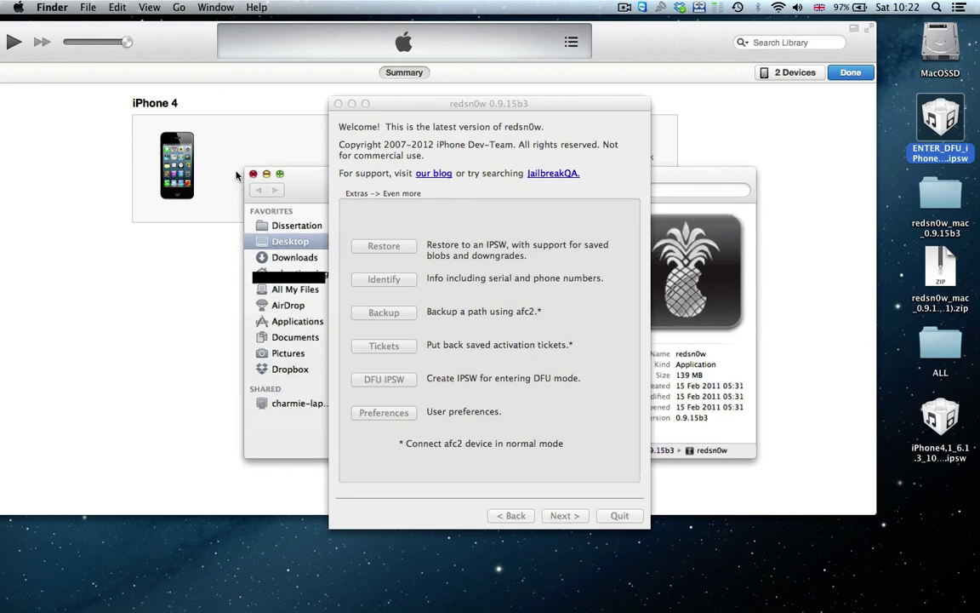
left_click(331, 125)
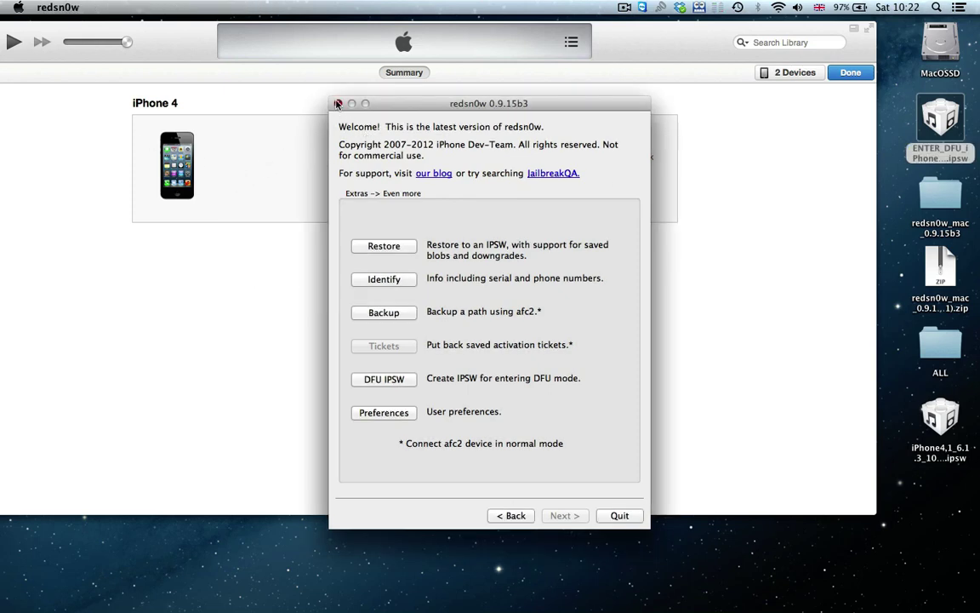
left_click(338, 103)
left_click(443, 272)
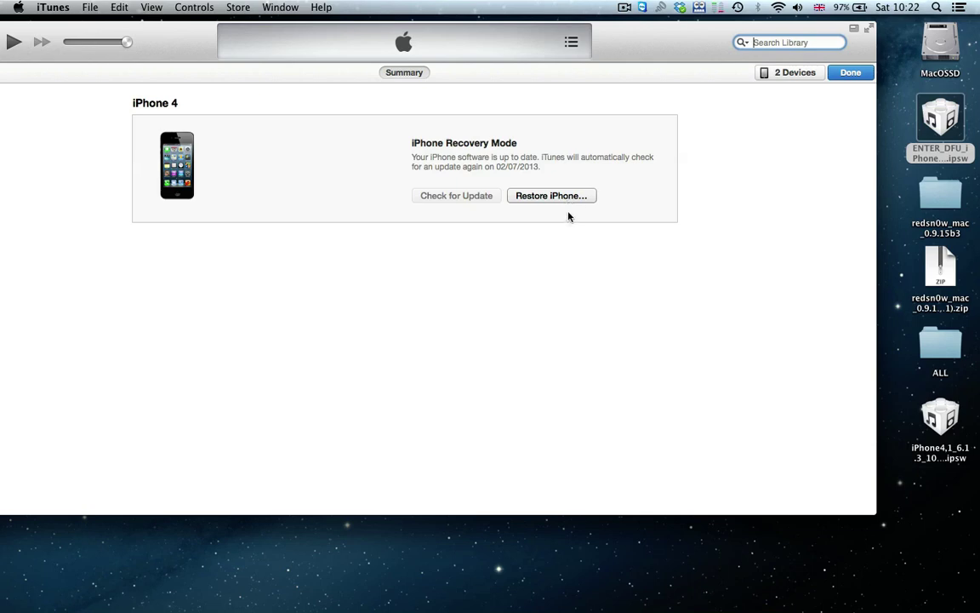
left_click(928, 124)
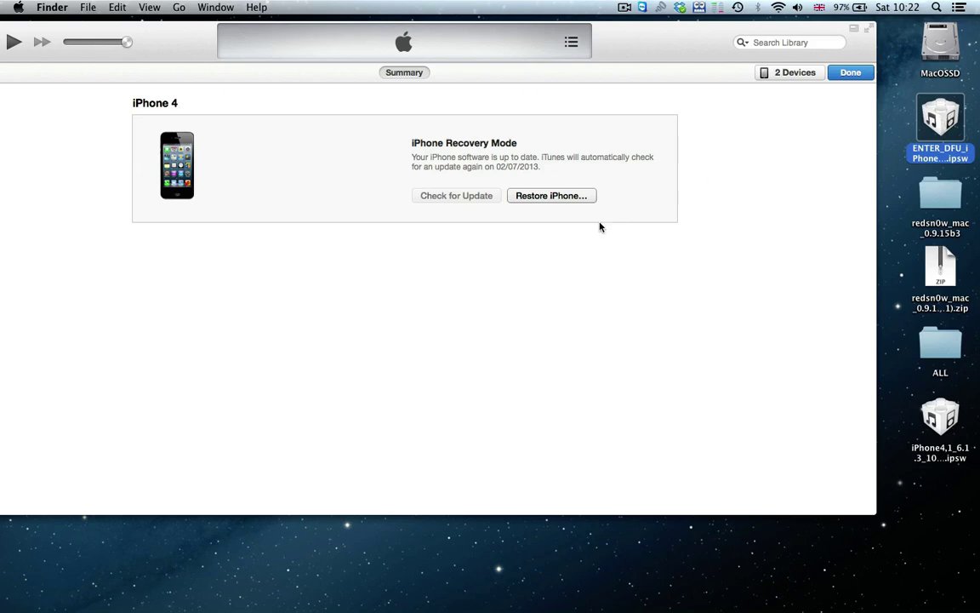
left_click(568, 216)
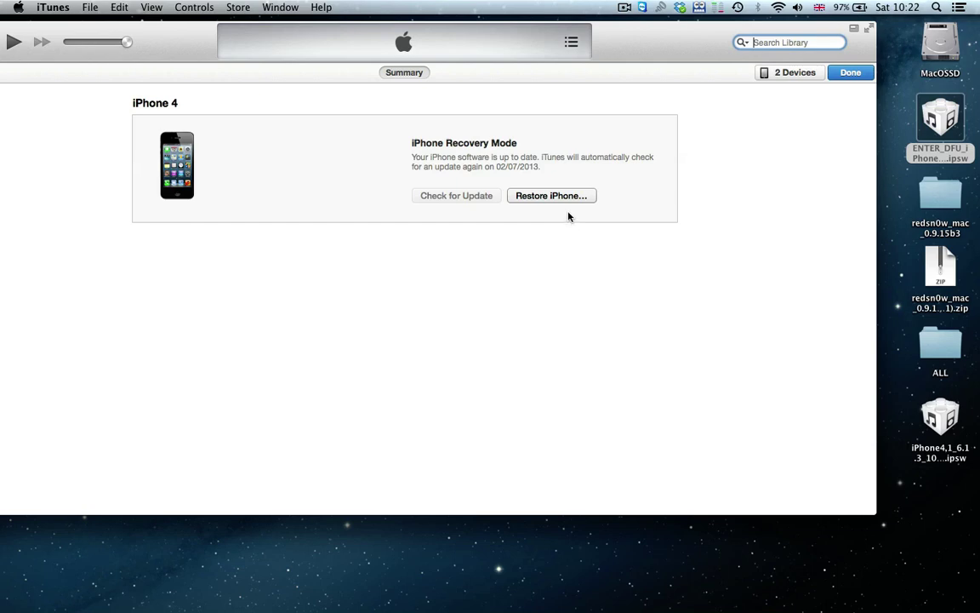
left_click(920, 159)
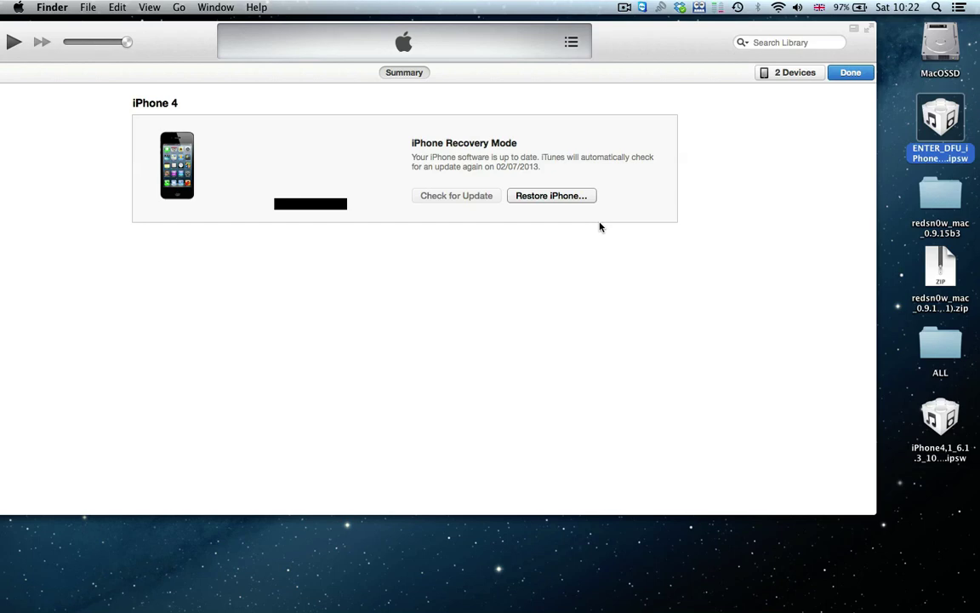
left_click(569, 217)
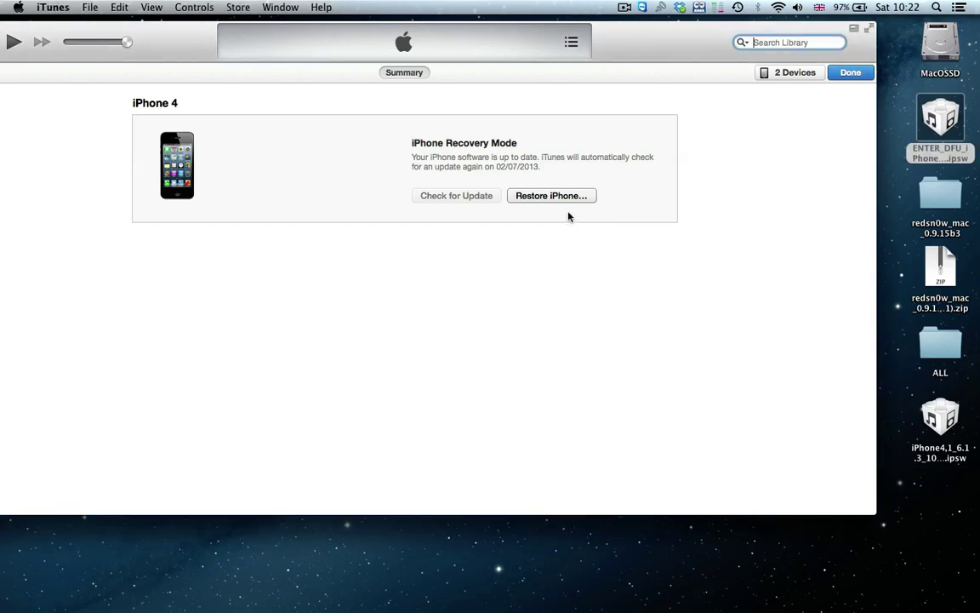
left_click(922, 159)
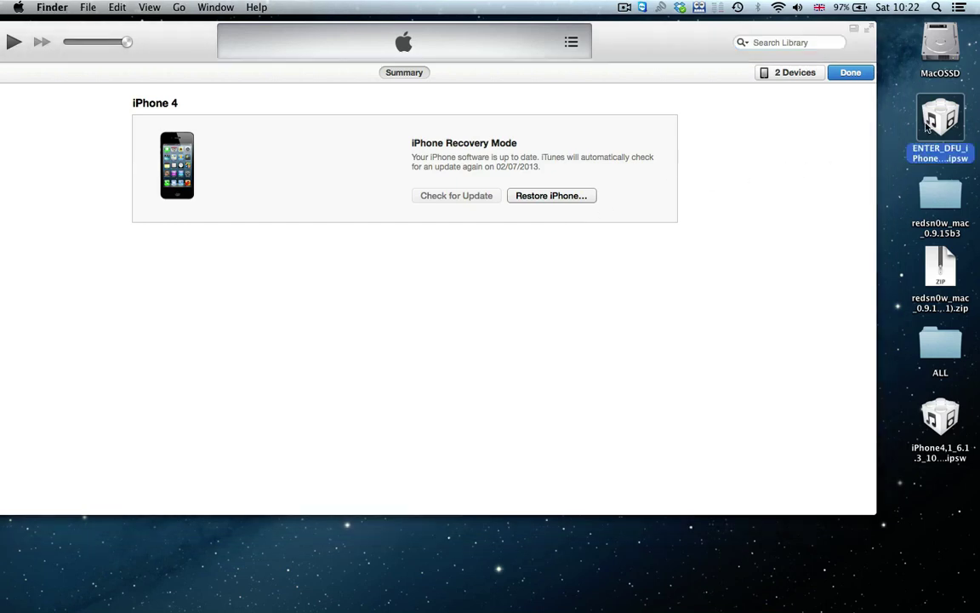
- Try to restore the iPhone with the ENTER_DFU_iPhone4,1_6.1.3_10B329_Restore.ipsw file from the desktop, then dismiss the alert
left_click(571, 197, "alt")
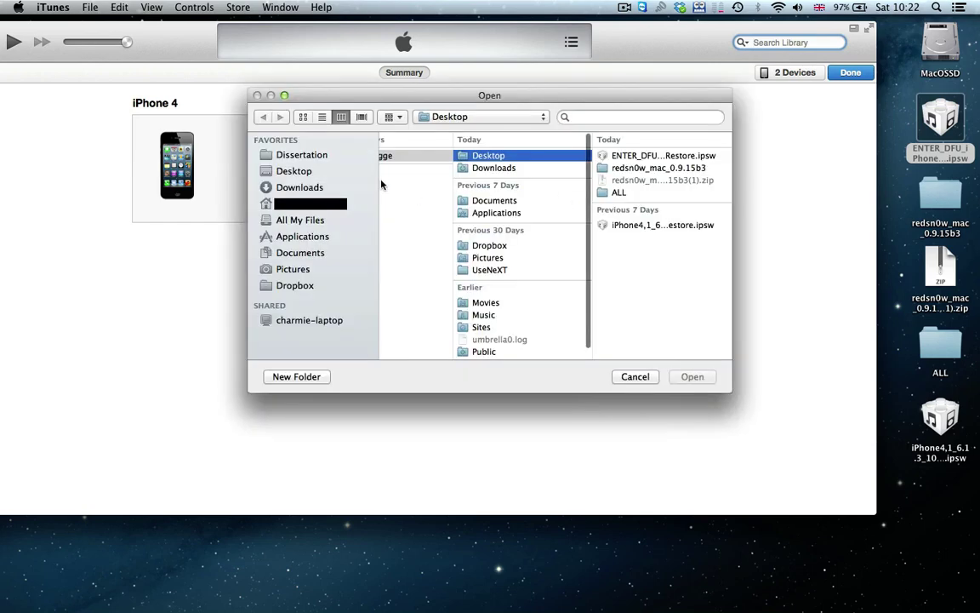
left_click(653, 155)
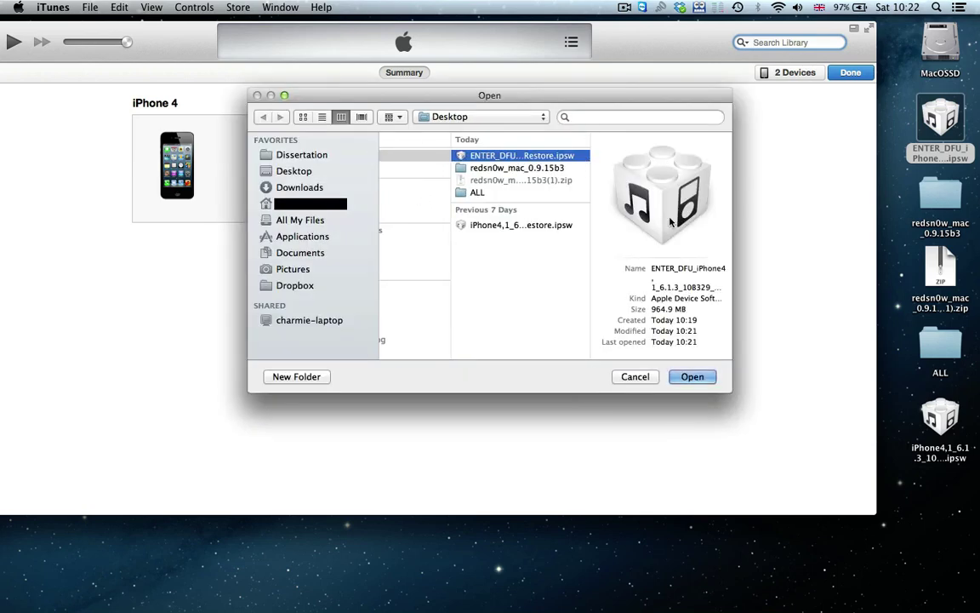
left_click(692, 376)
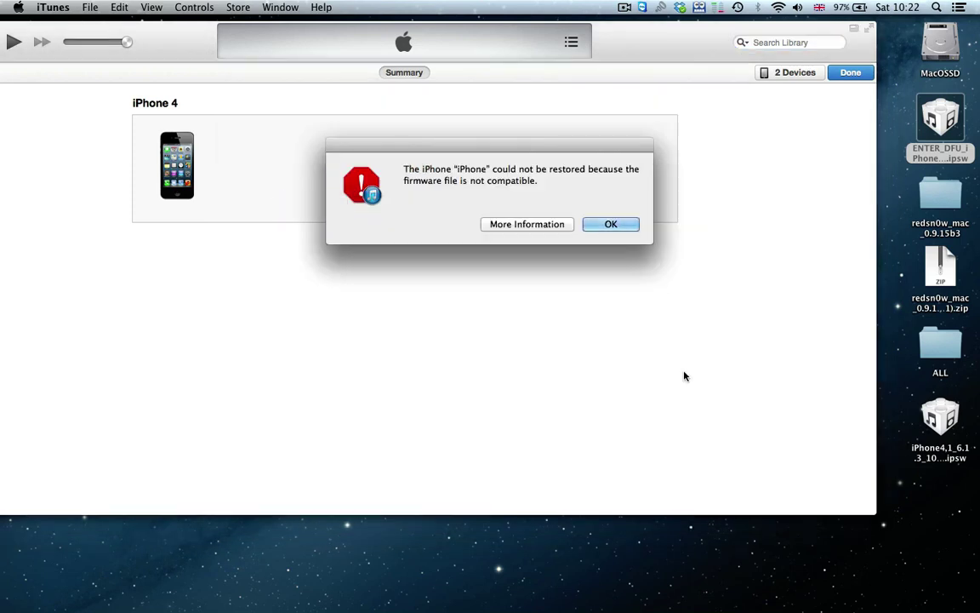
left_click(612, 224)
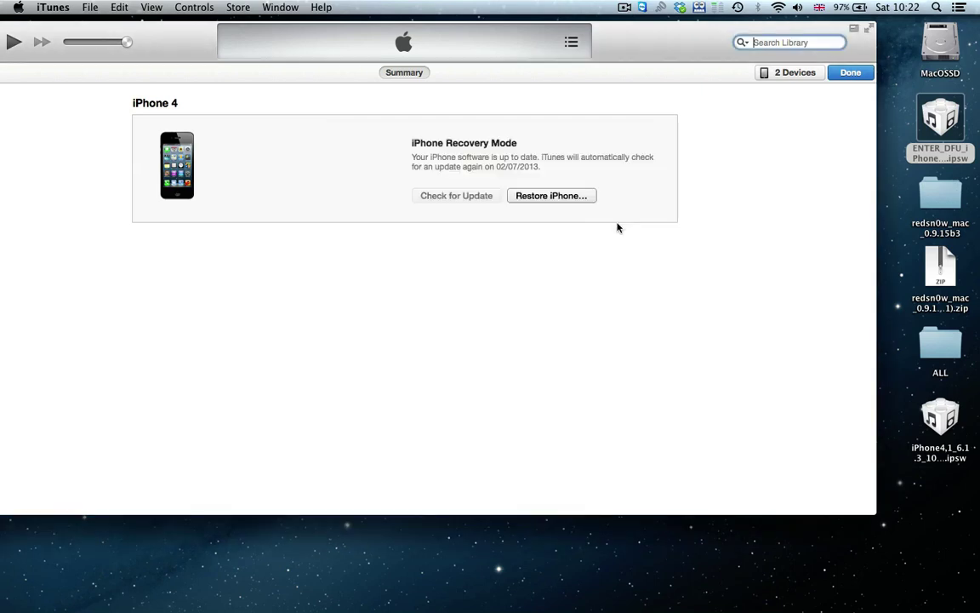